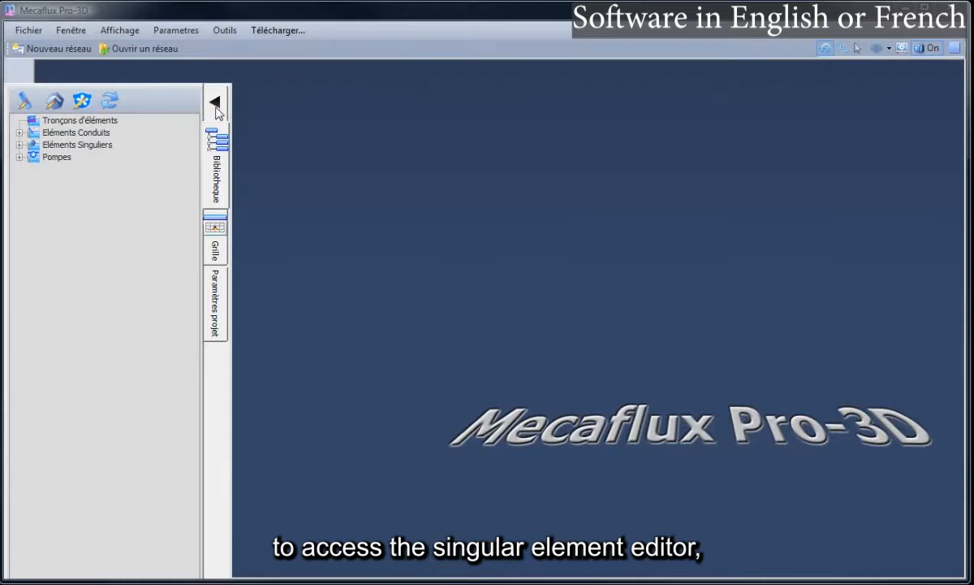
Step: Launch the singular element editor from the library and start a new element, dismissing the coefficient instructions
click(215, 103)
mouse_move(10, 132)
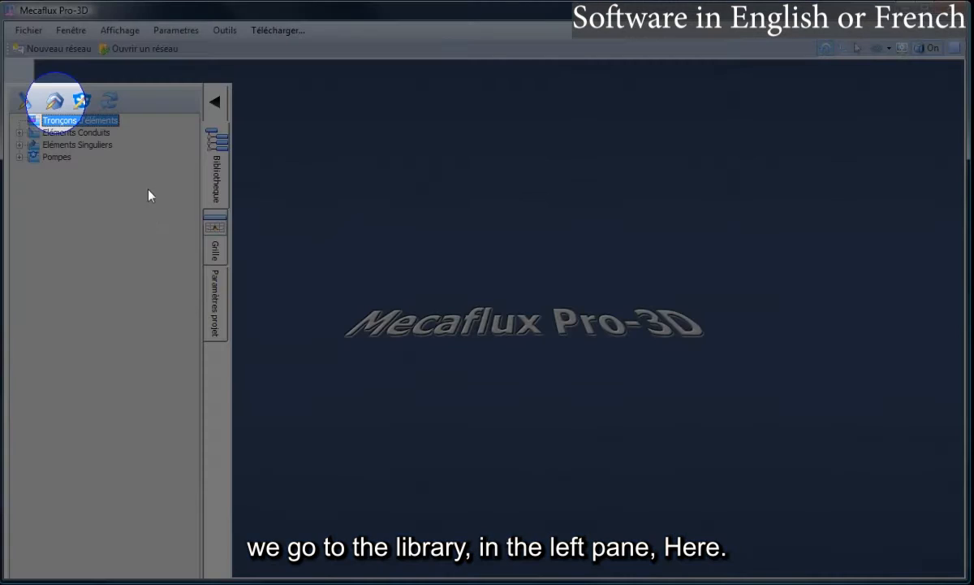
click(55, 103)
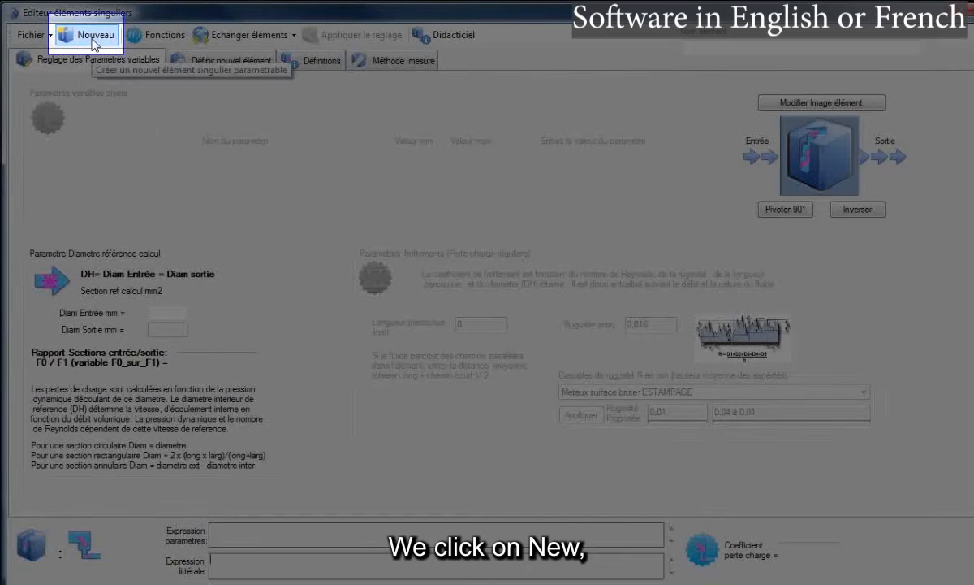
click(92, 40)
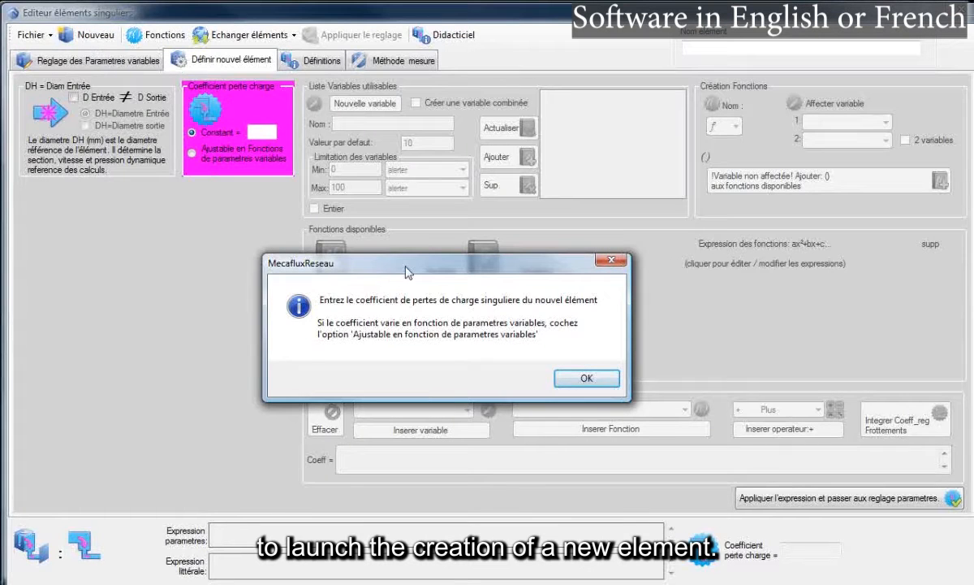
drag(407, 272, 285, 272)
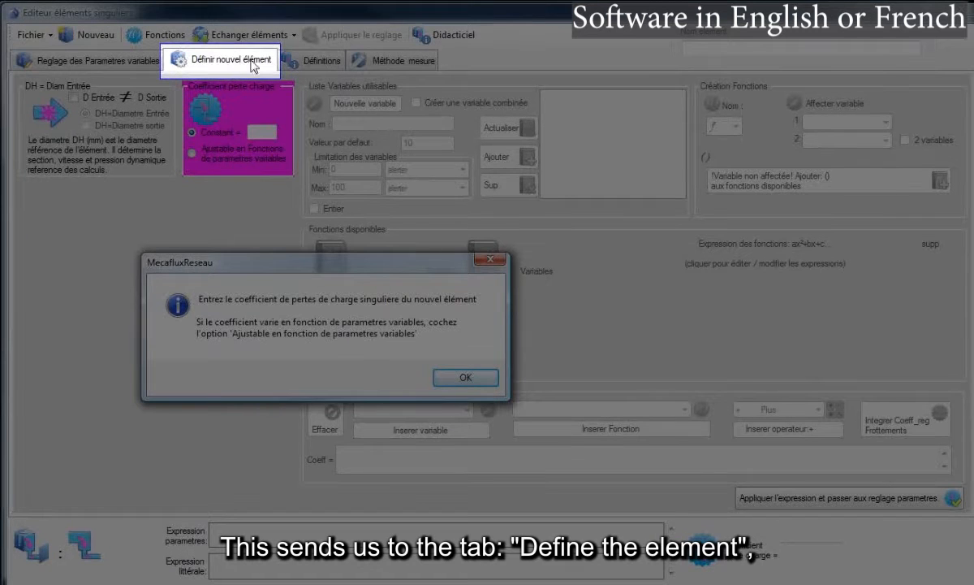
drag(367, 268, 276, 249)
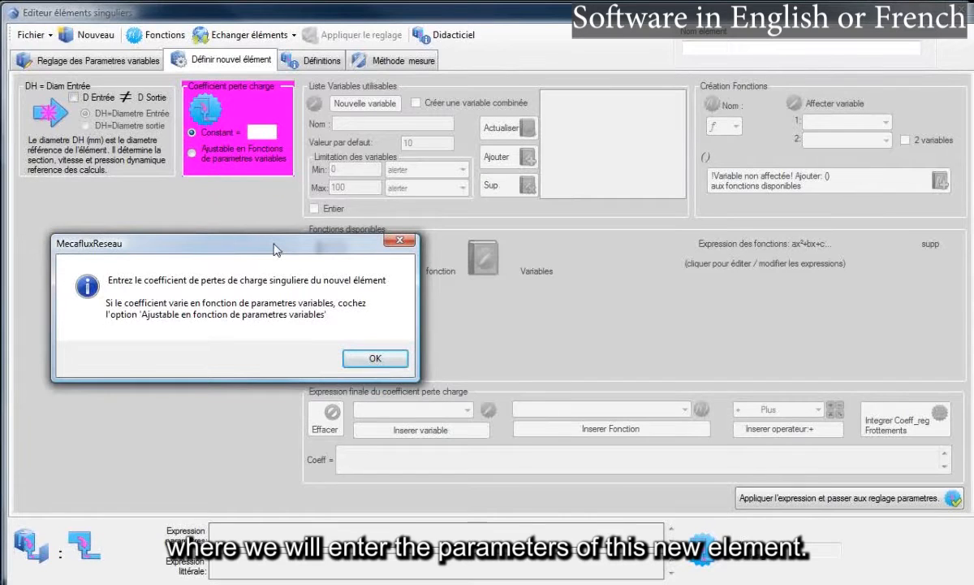
click(376, 360)
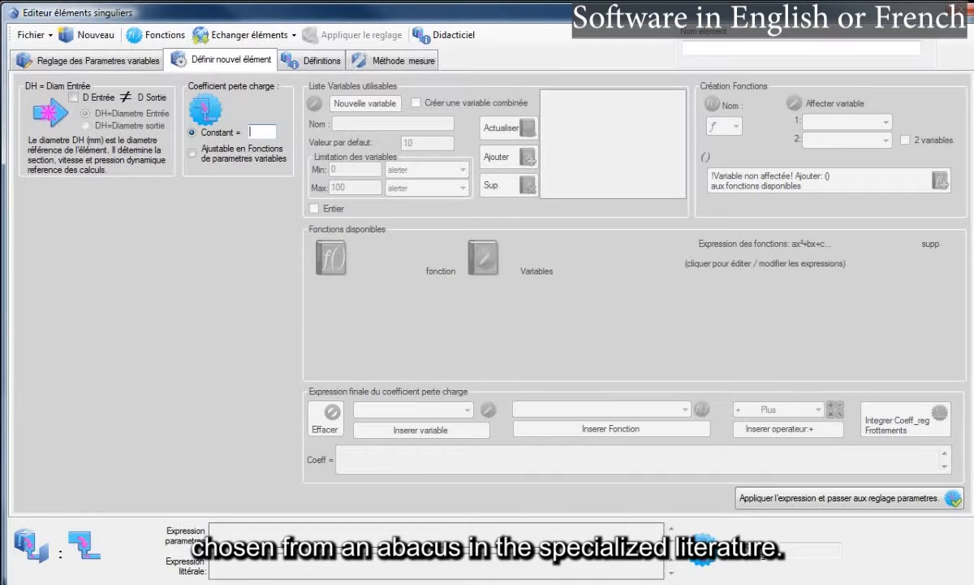
Step: Consult the hood picture, then declare differing inlet and outlet diameters with the outlet diameter as reference DH
key(alt+Tab)
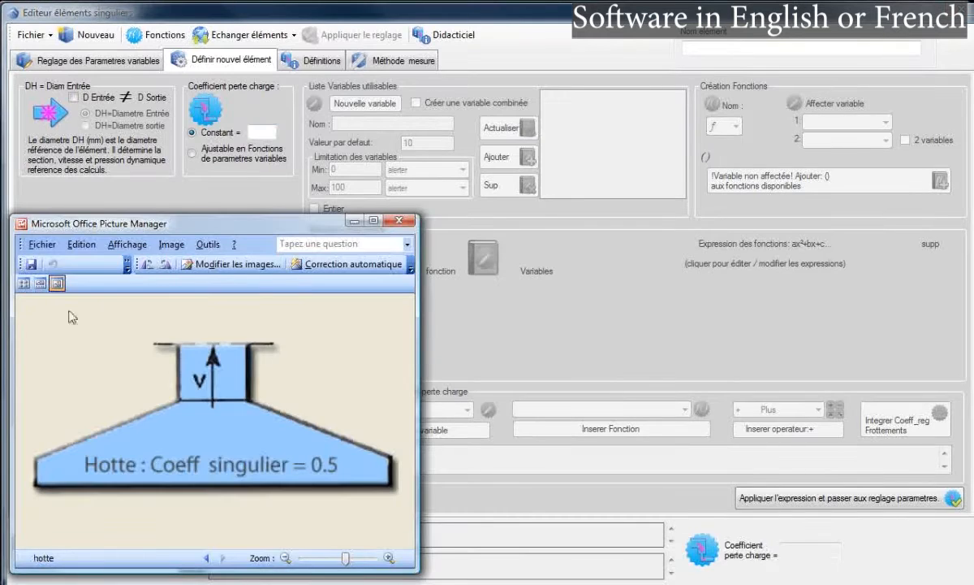
drag(203, 222, 209, 213)
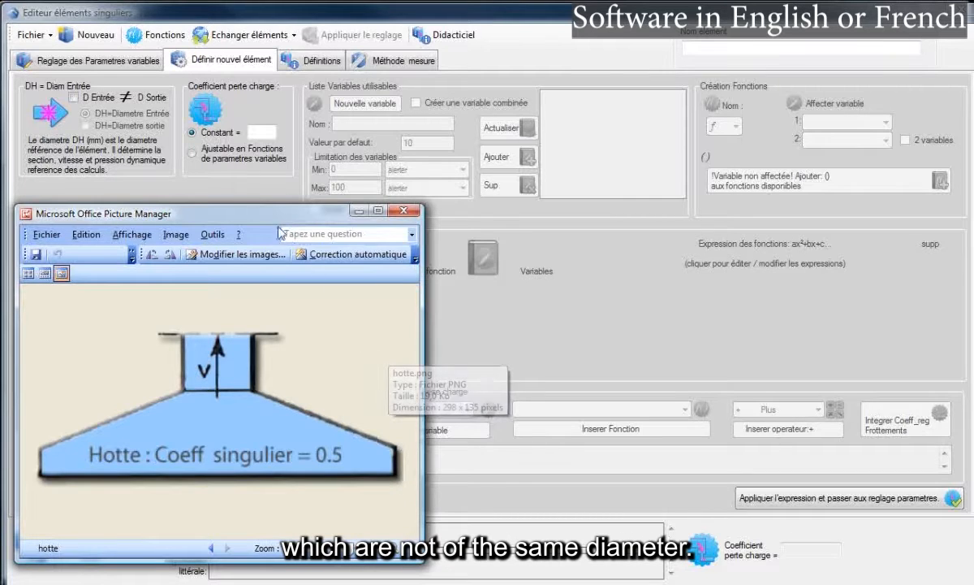
mouse_move(94, 99)
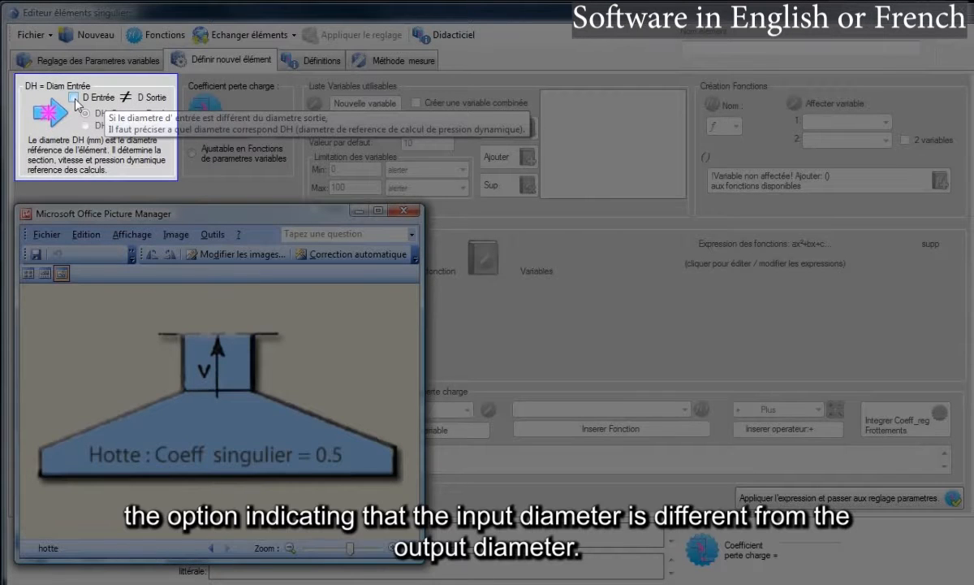
click(74, 97)
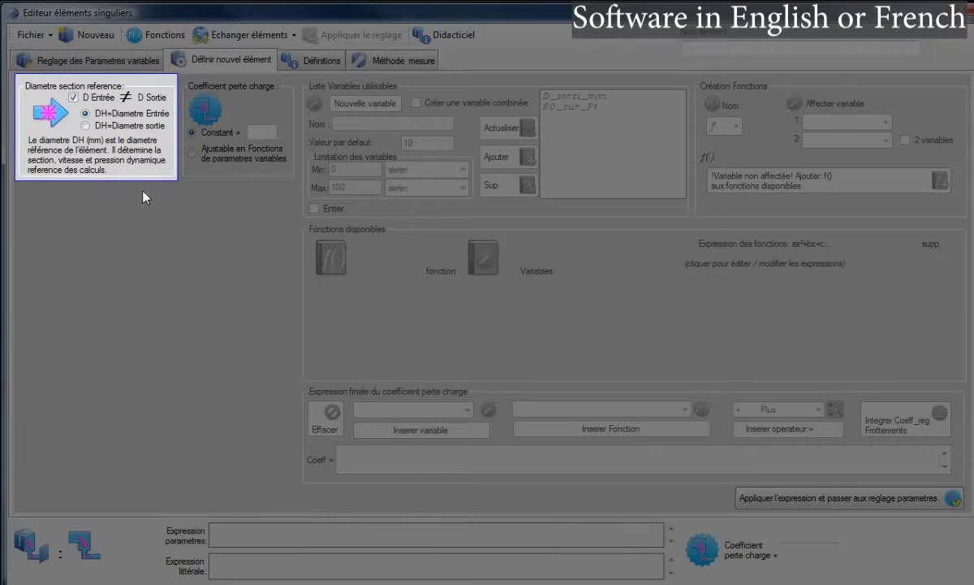
click(86, 126)
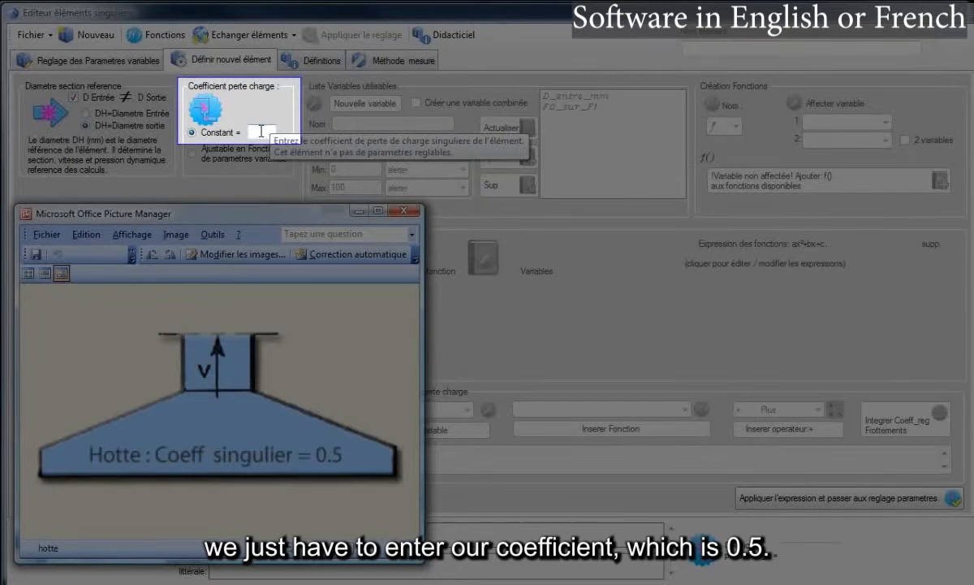
Step: Set a constant pressure loss coefficient of 0.5 and apply the expression to reach the parameter settings
click(260, 131)
text(0.)
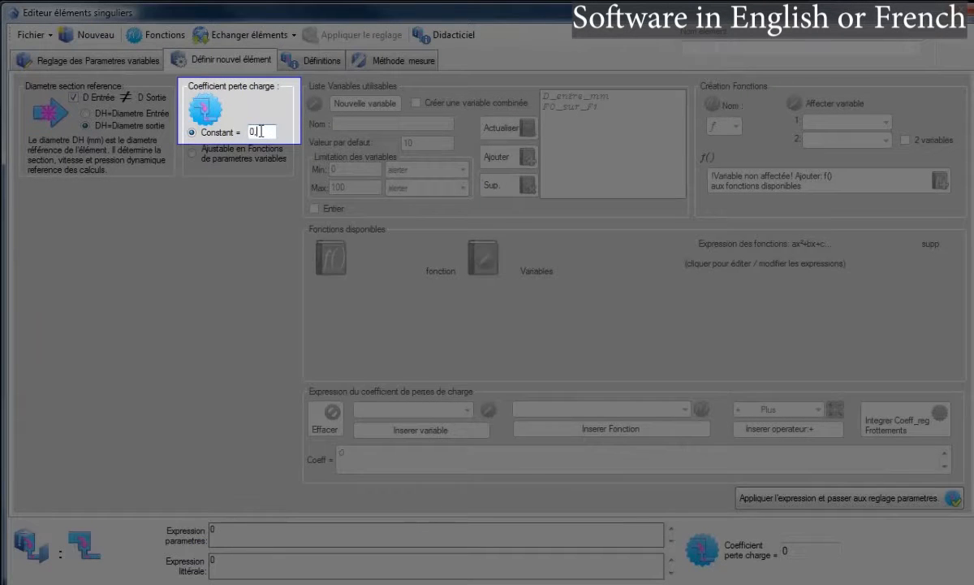
text(5)
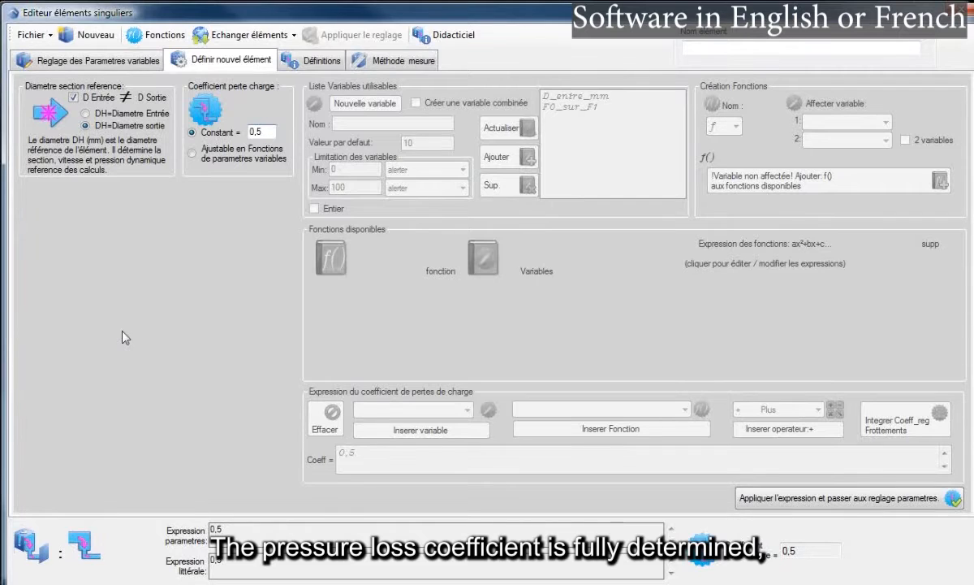
click(798, 499)
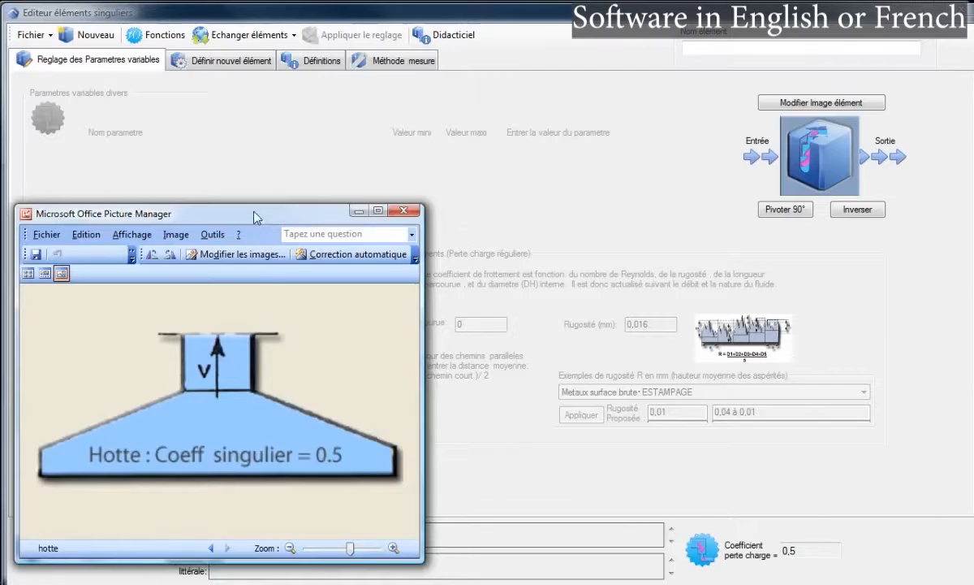
Step: Set the hood's inlet diameter to 0 mm and its outlet diameter DH to 200 mm
drag(247, 214, 680, 151)
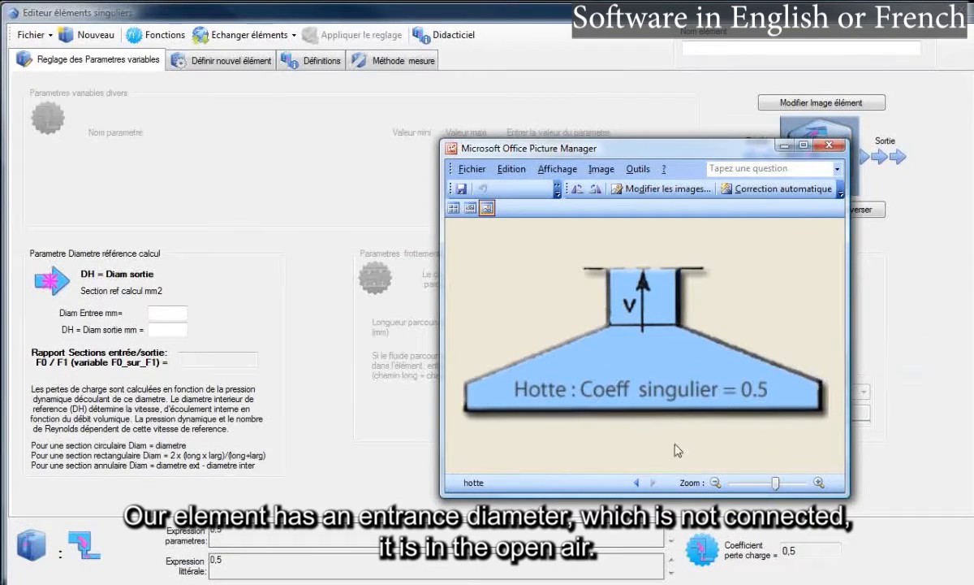
click(164, 313)
text(0)
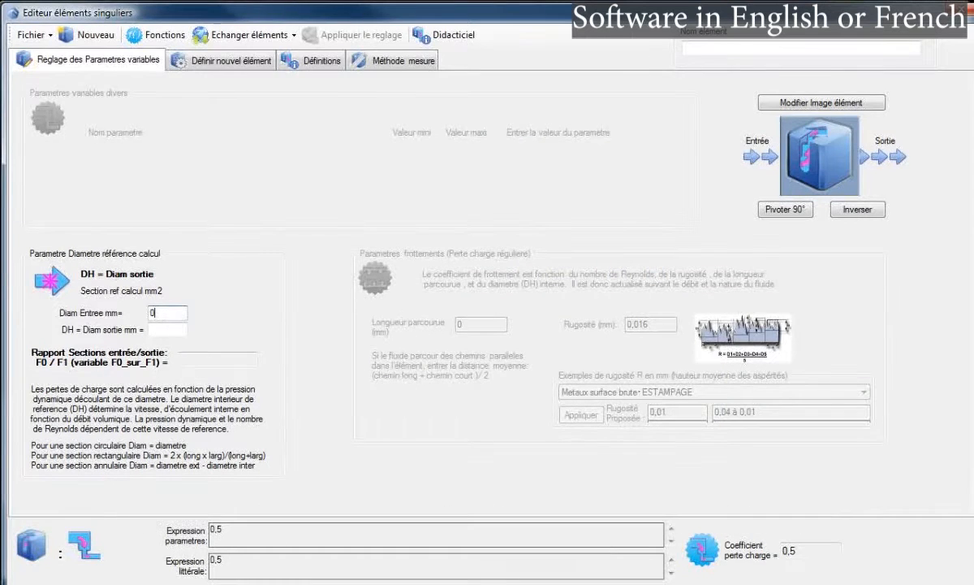
key(alt+Tab)
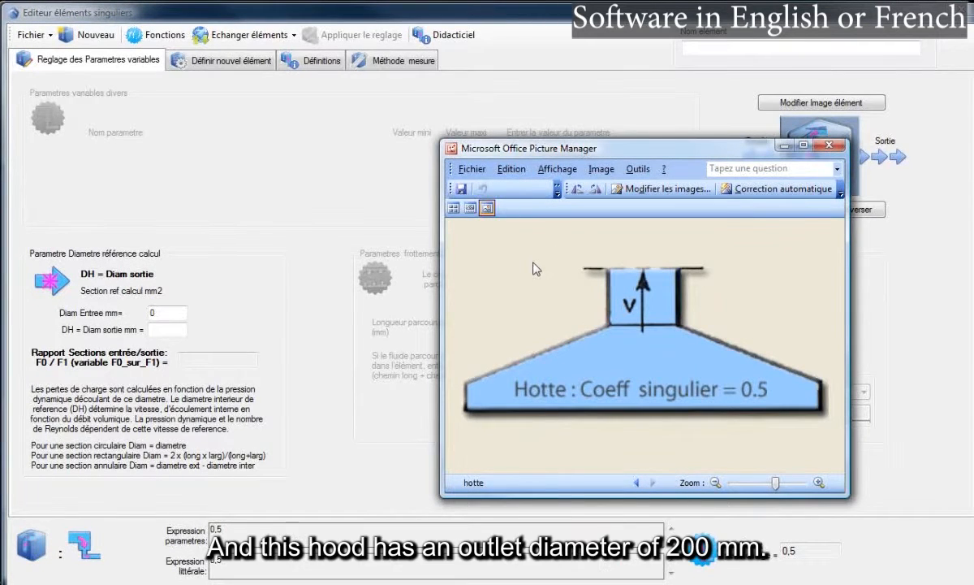
click(151, 330)
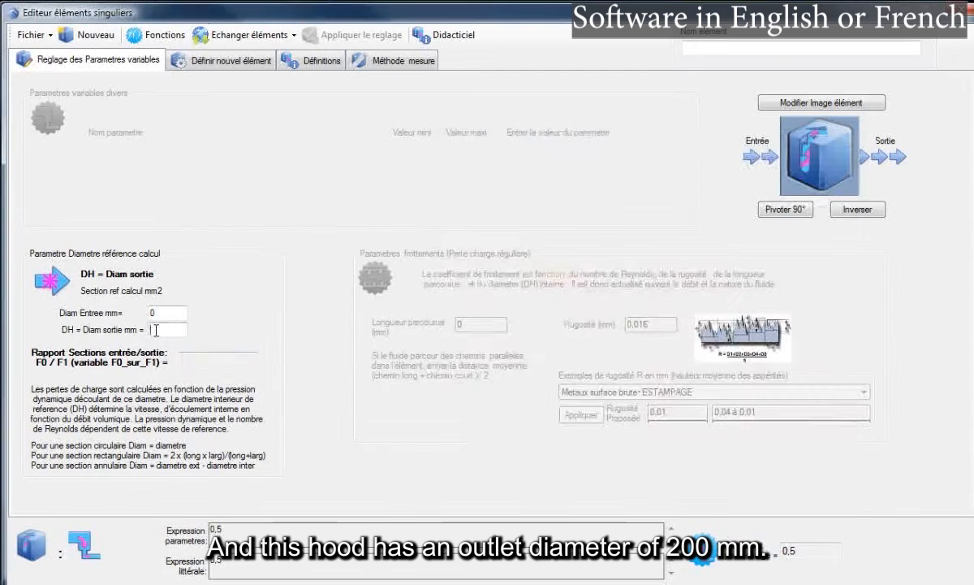
text(200)
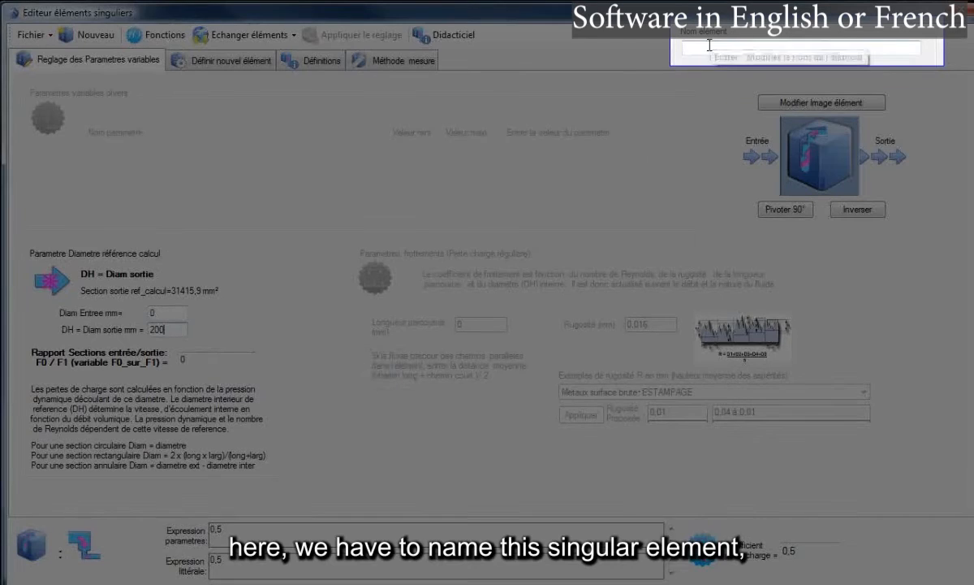
Step: Name the new singular element hotte_diam_200mm
click(709, 46)
text(ho)
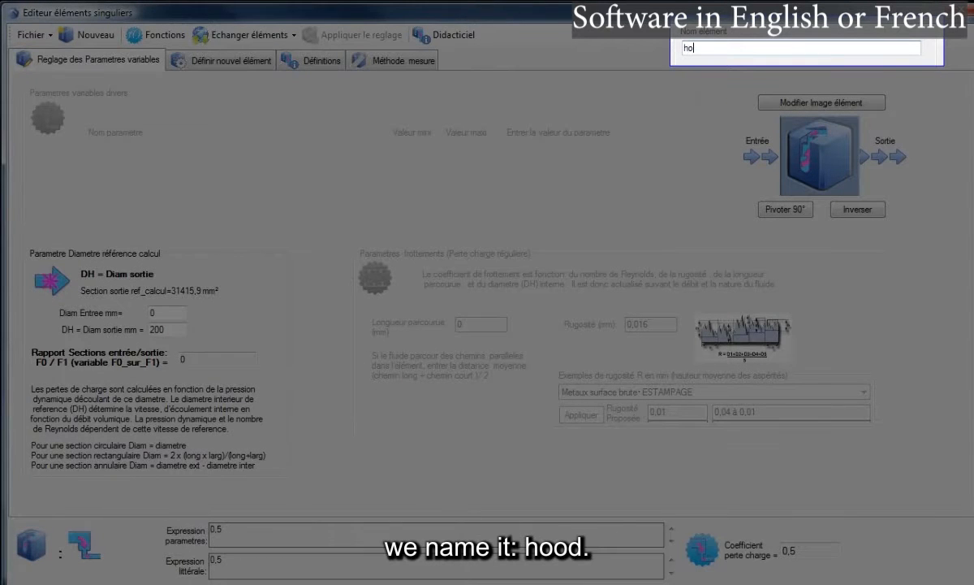
text(tte_d)
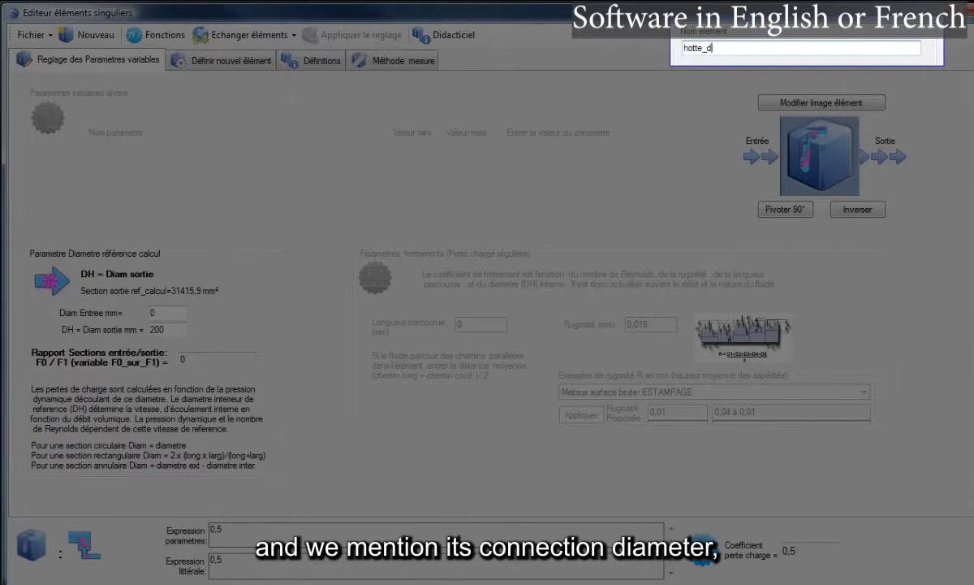
text(im)
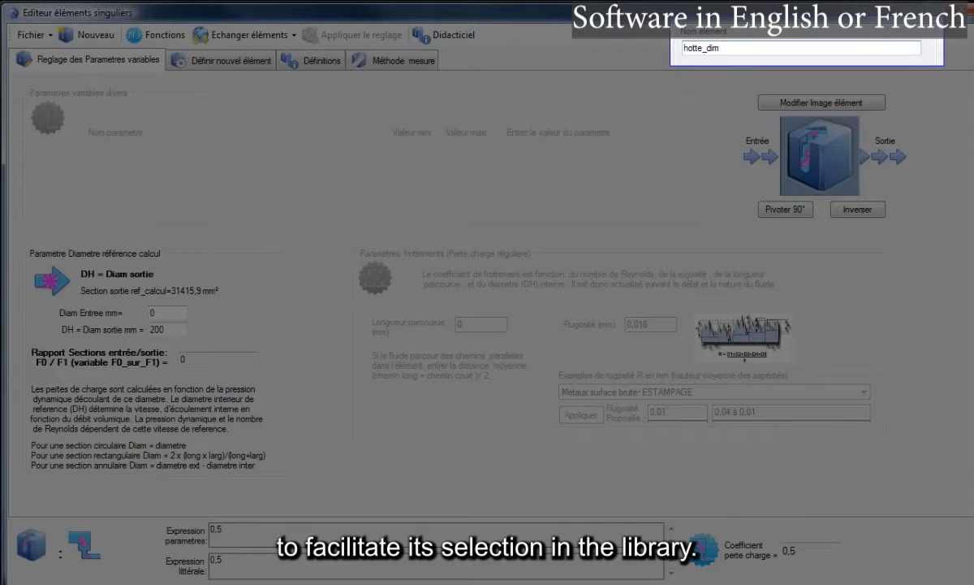
text(am_200mm)
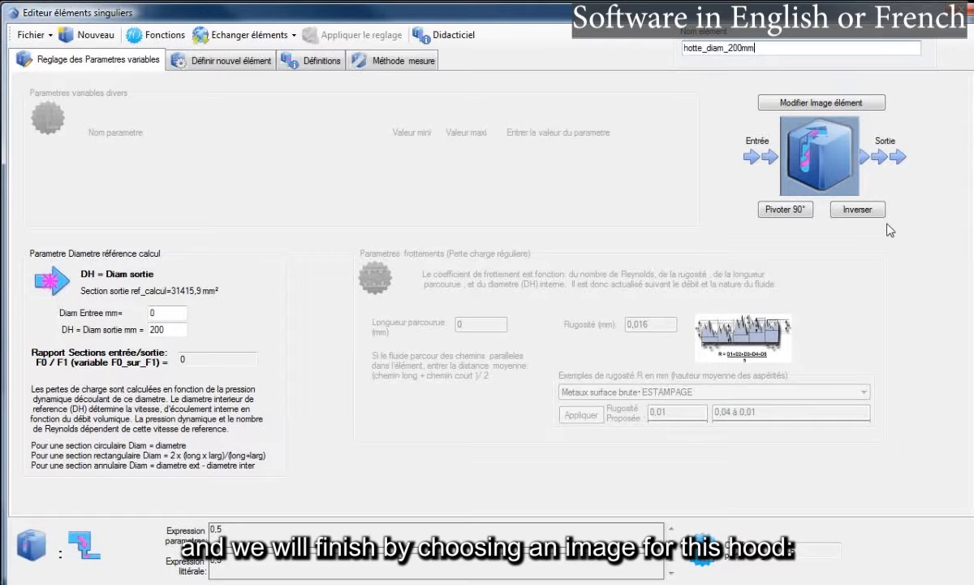
Step: Assign hotte.png as the element image and rotate it 90° so the hood's neck points toward the outlet
click(847, 105)
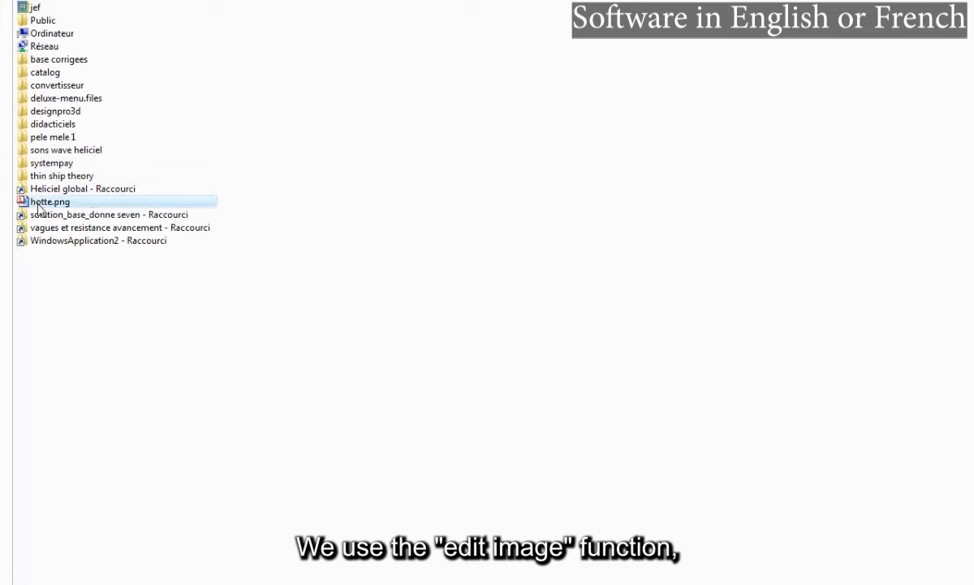
double_click(37, 209)
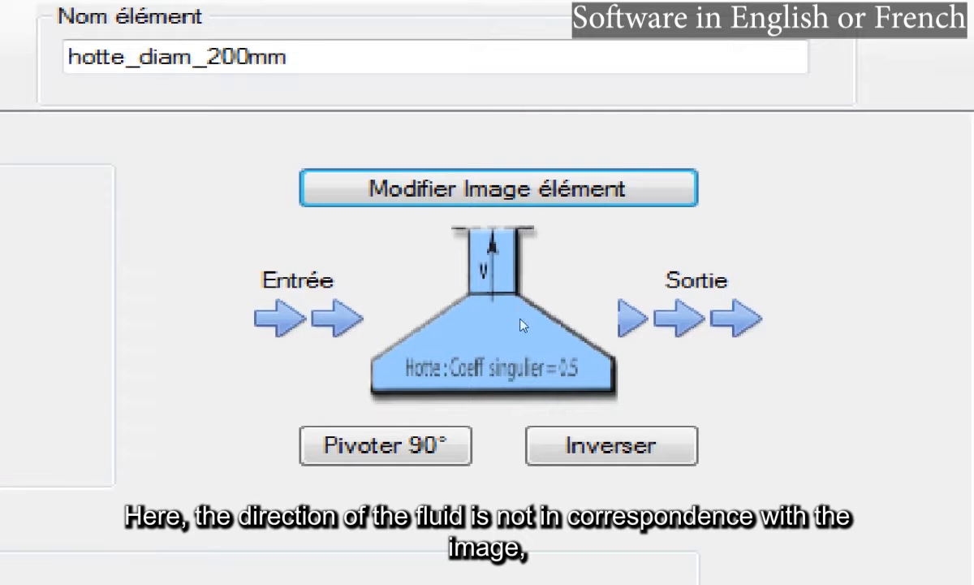
click(393, 453)
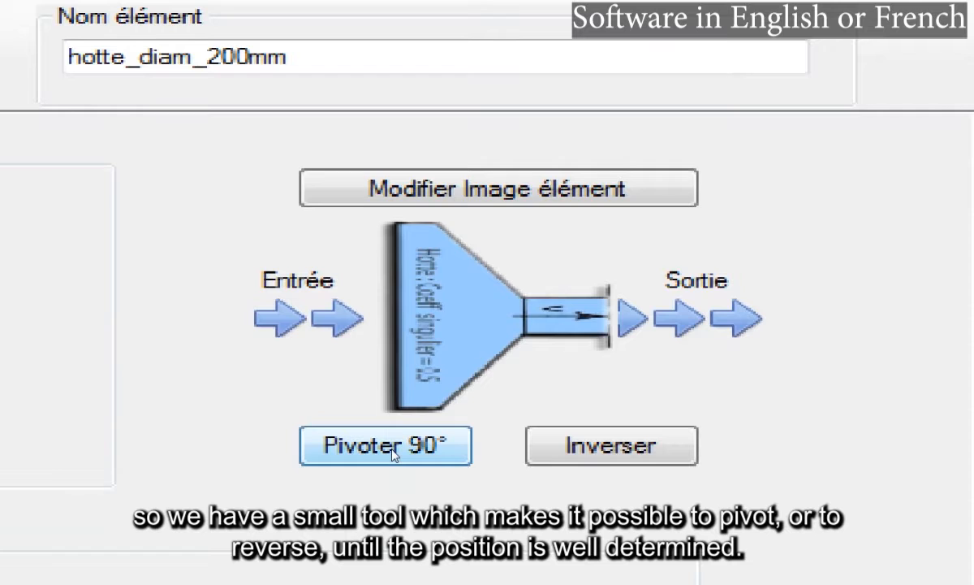
click(393, 453)
click(393, 453)
click(393, 453)
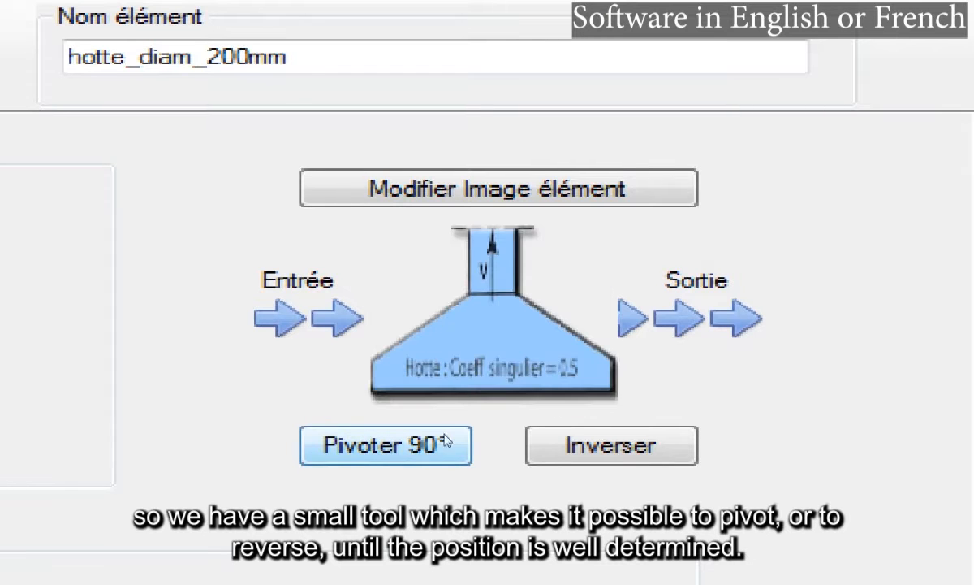
click(588, 448)
click(587, 448)
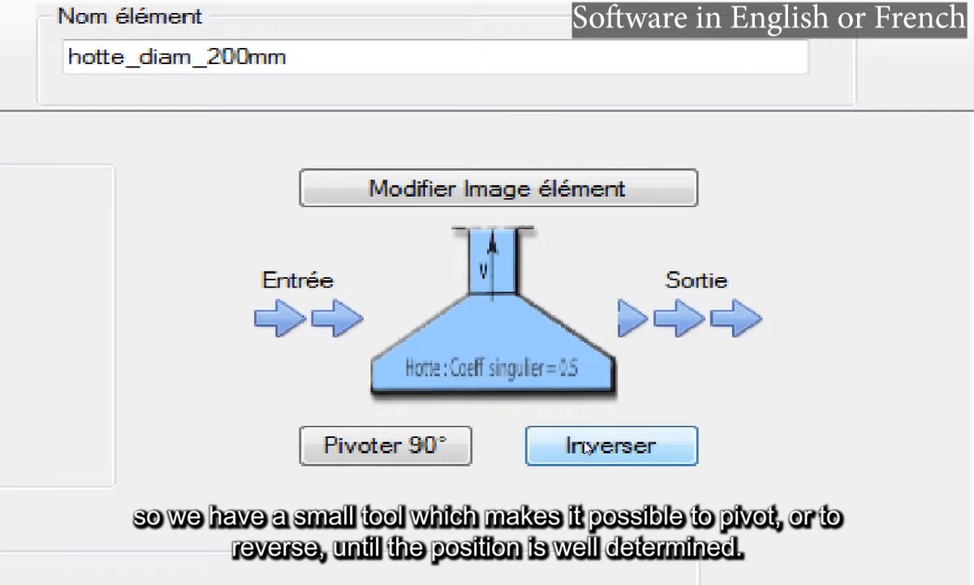
click(389, 448)
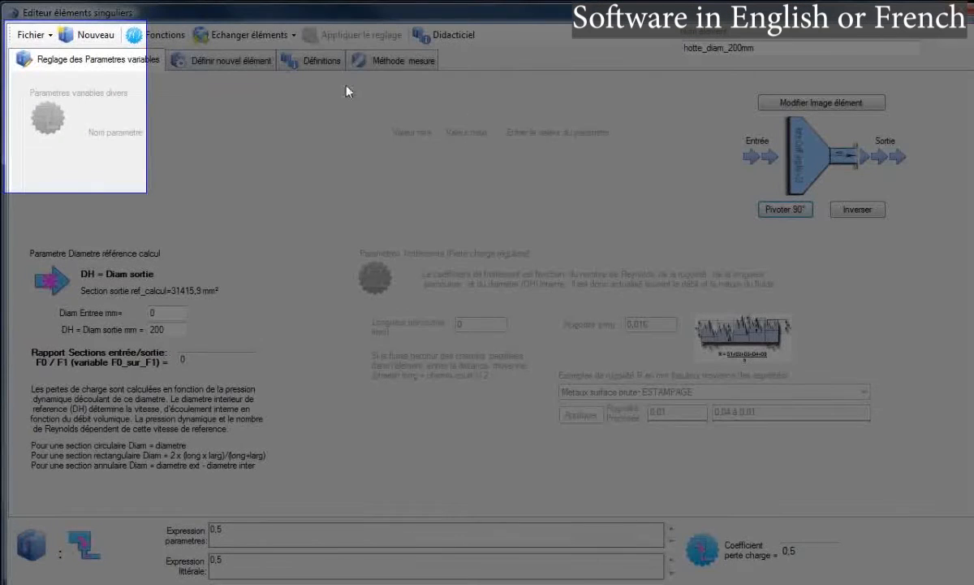
Step: Save the hood element to the singular elements library and close the editor
click(24, 36)
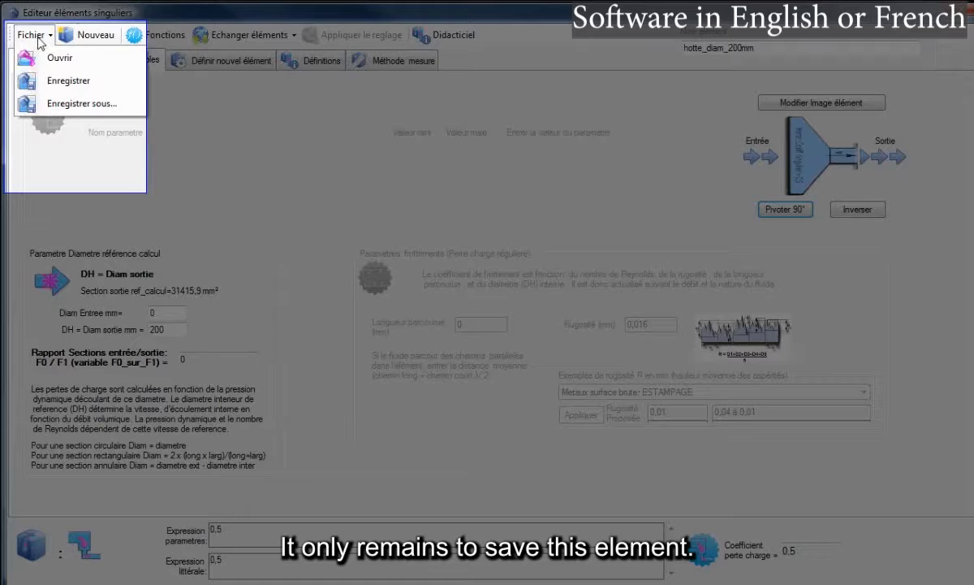
click(61, 78)
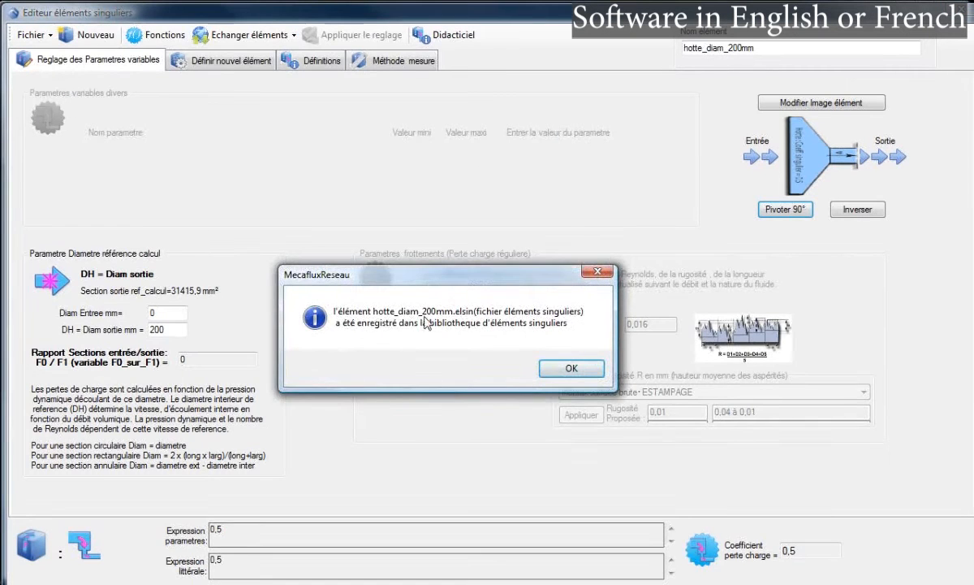
click(571, 367)
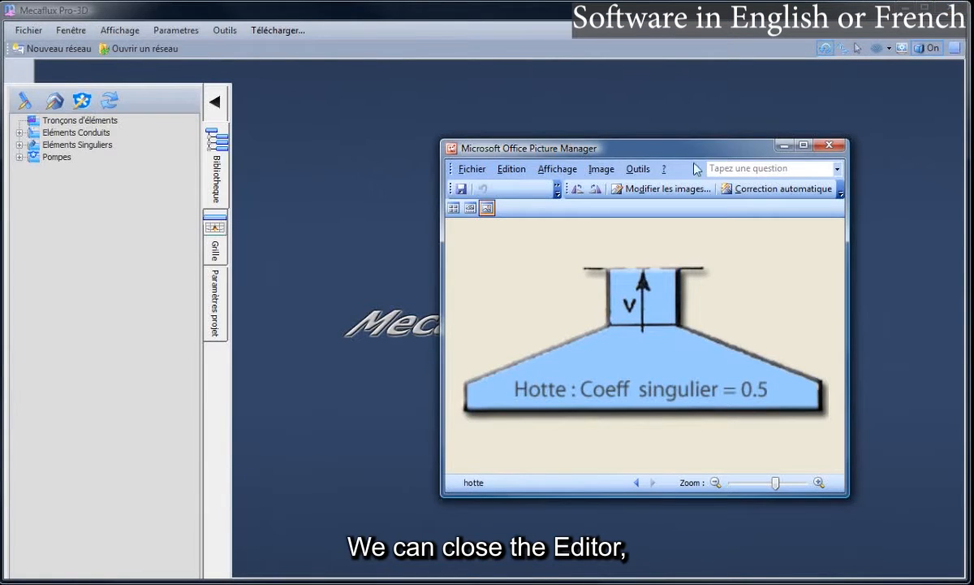
Step: Close the hood picture and select hotte_diam_200mm.elsin among the library's singular elements
click(828, 146)
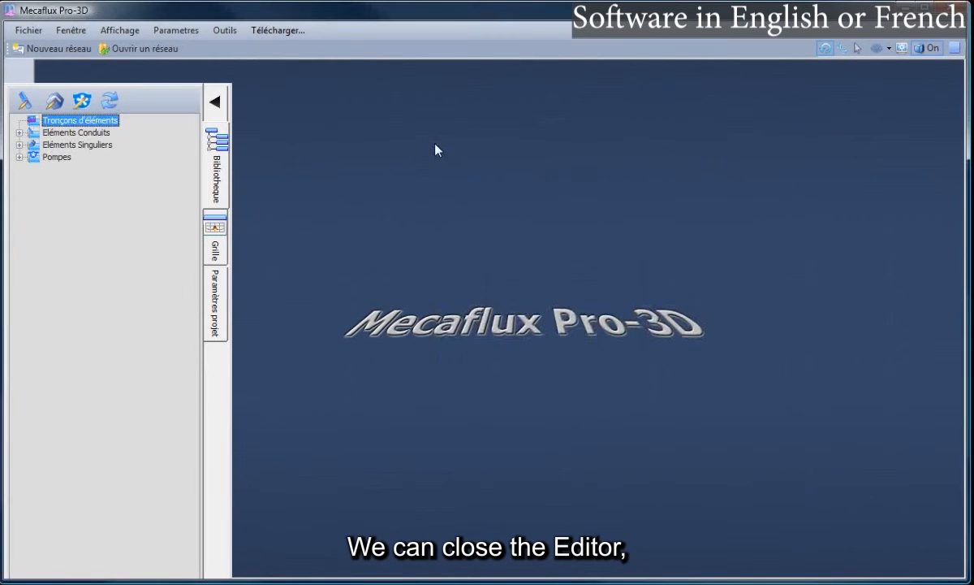
click(20, 145)
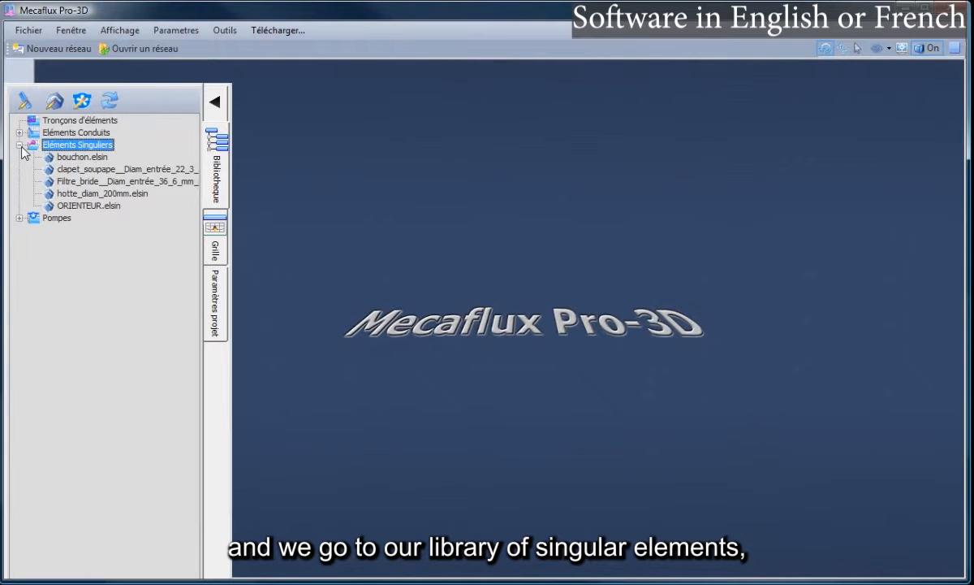
click(91, 194)
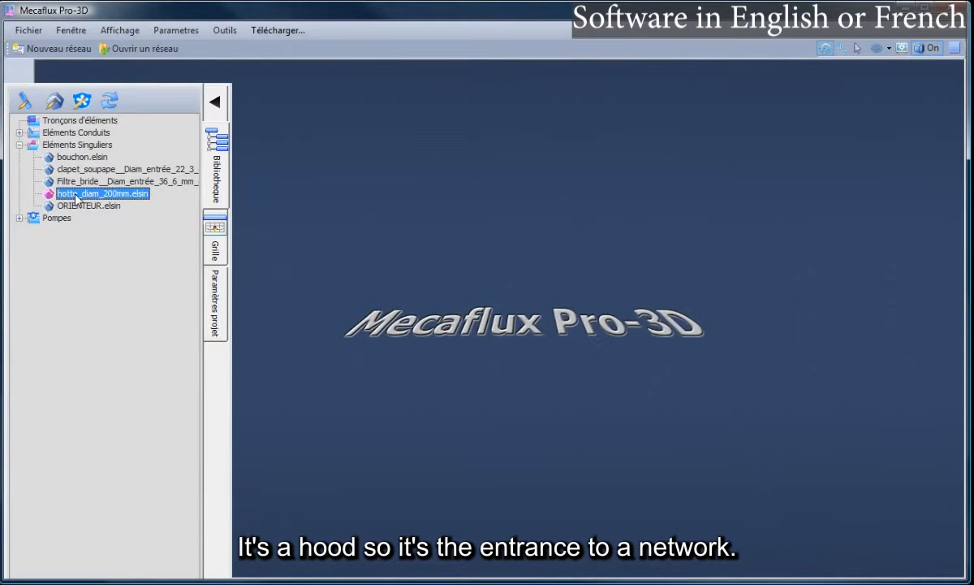
Step: Start a new network from the library's hotte_diam_200mm.elsin element, placing the hood as its first element
drag(84, 199, 515, 246)
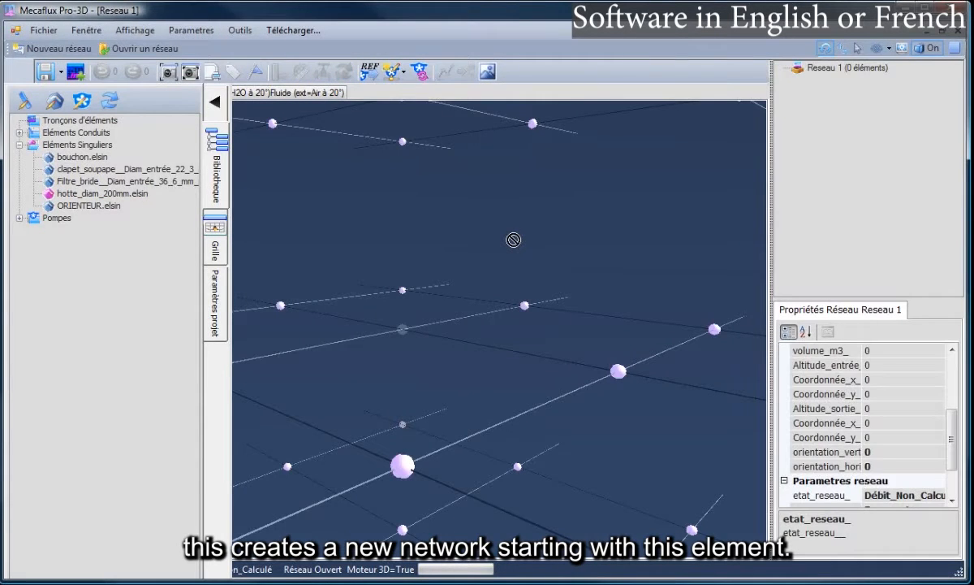
drag(513, 239, 491, 285)
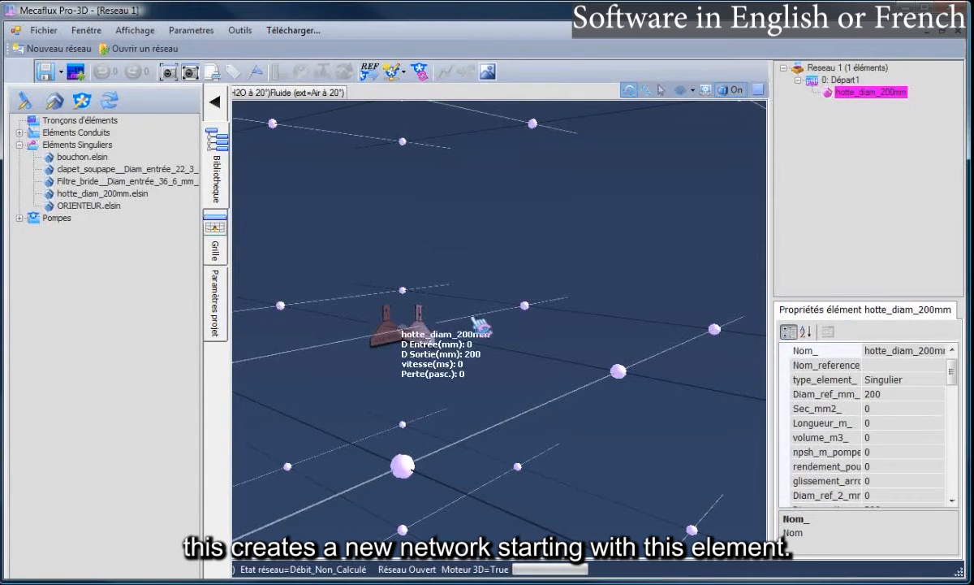
click(487, 406)
drag(493, 406, 374, 394)
scroll(360, 347, up, 3)
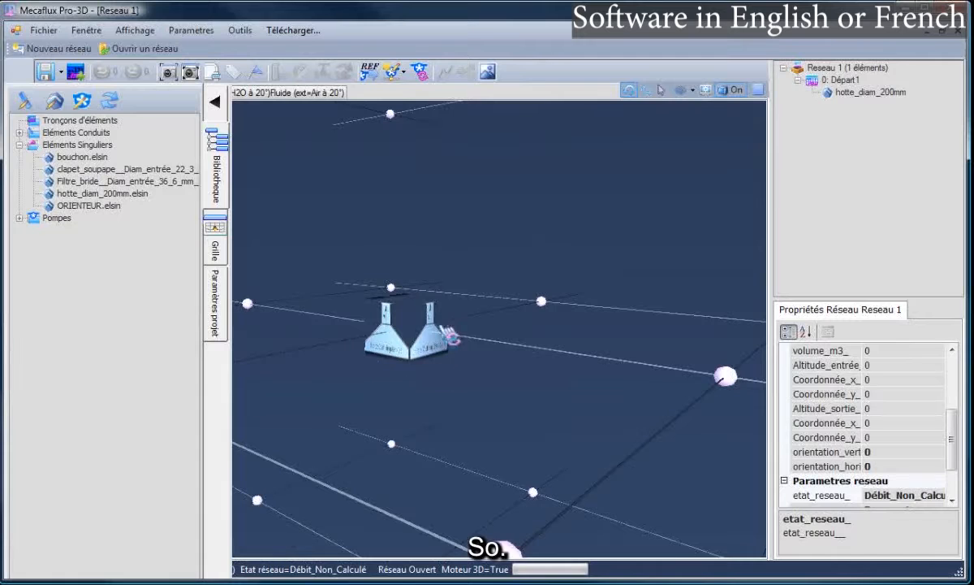
Step: Continue the network after the hood by adding a straight duct at its outlet
click(410, 324)
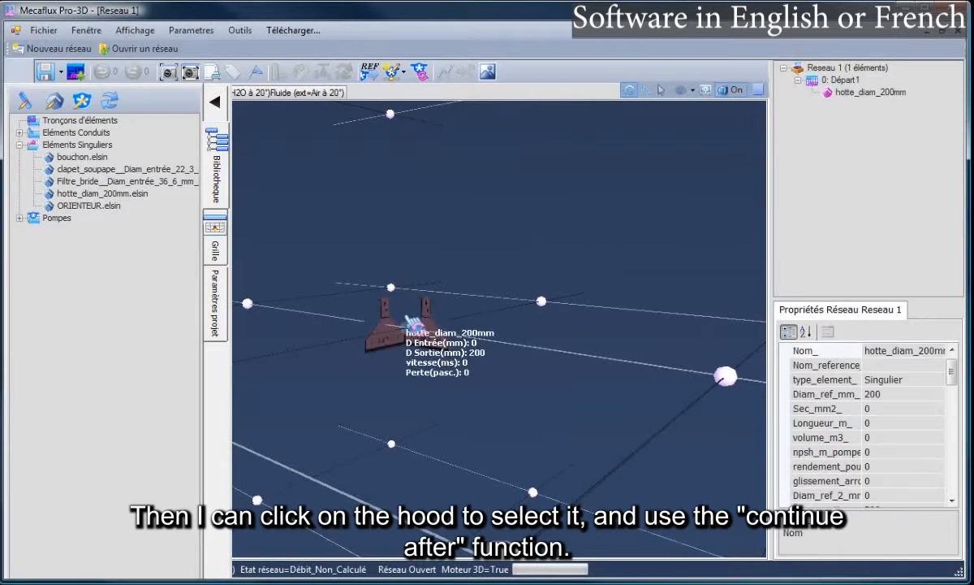
right_click(409, 322)
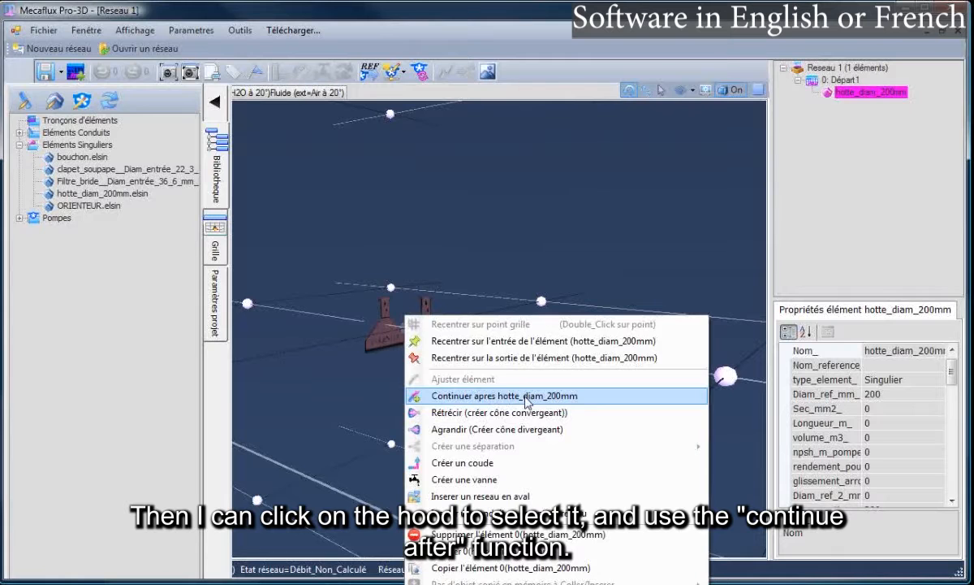
click(528, 401)
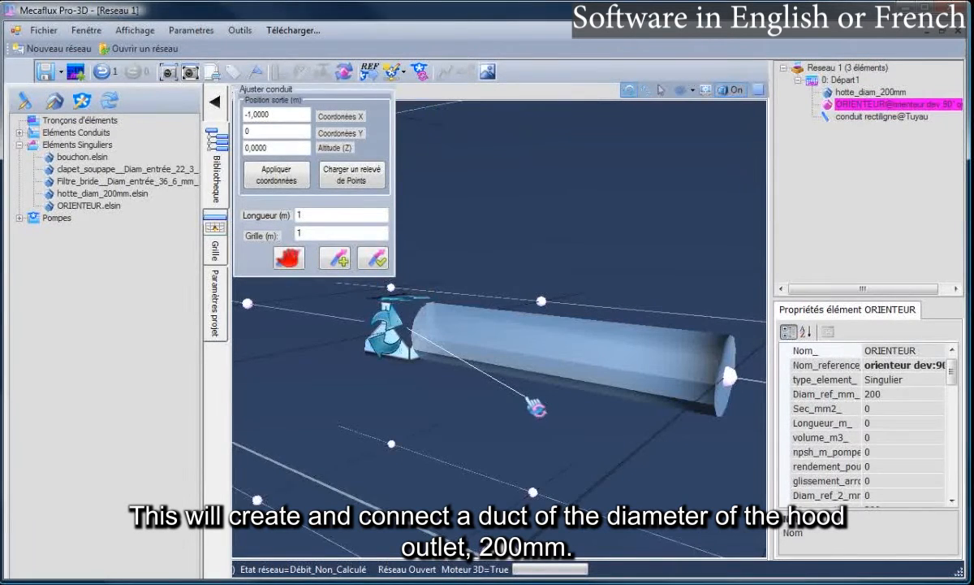
Step: Orient the new duct vertically above the hood with its outlet at X 0, Y 0 and altitude 1 m, and validate it
scroll(527, 398, down, 3)
drag(540, 213, 520, 198)
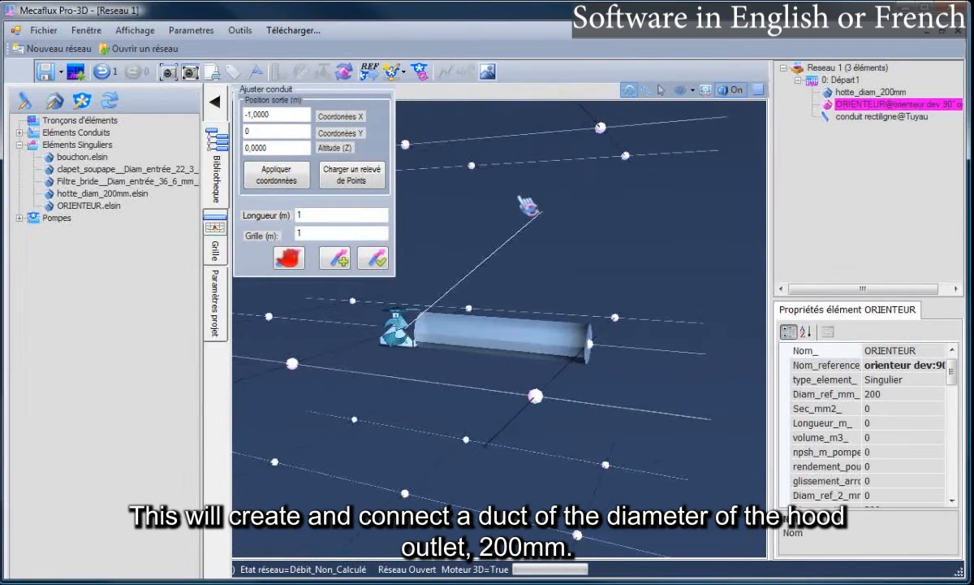
click(473, 166)
scroll(538, 264, down, 4)
click(423, 280)
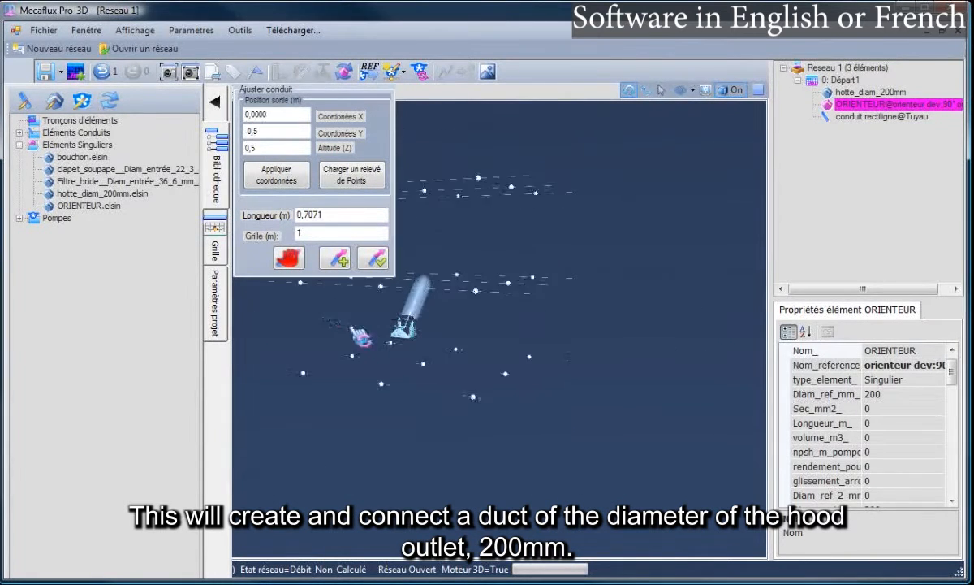
click(216, 102)
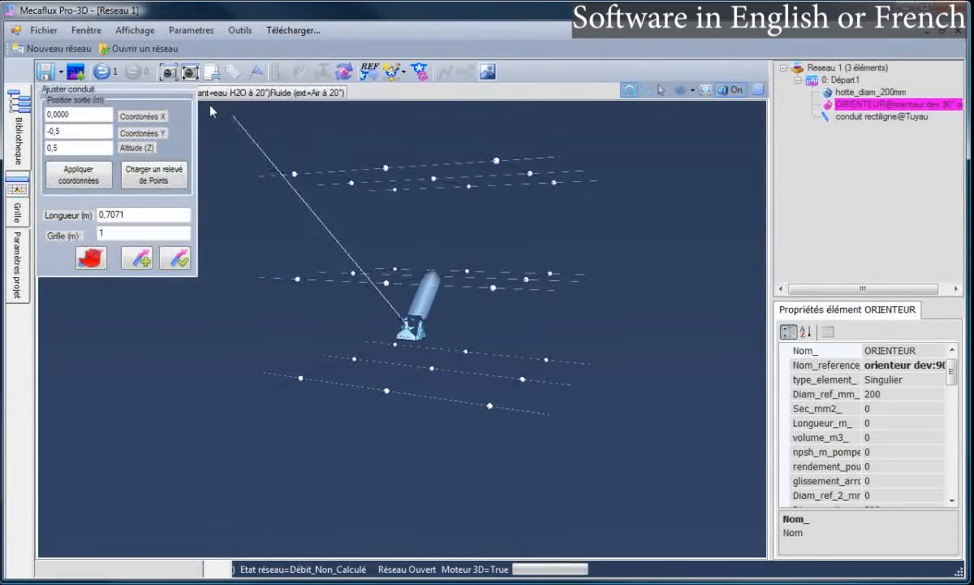
middle_drag(433, 237, 436, 369)
click(455, 160)
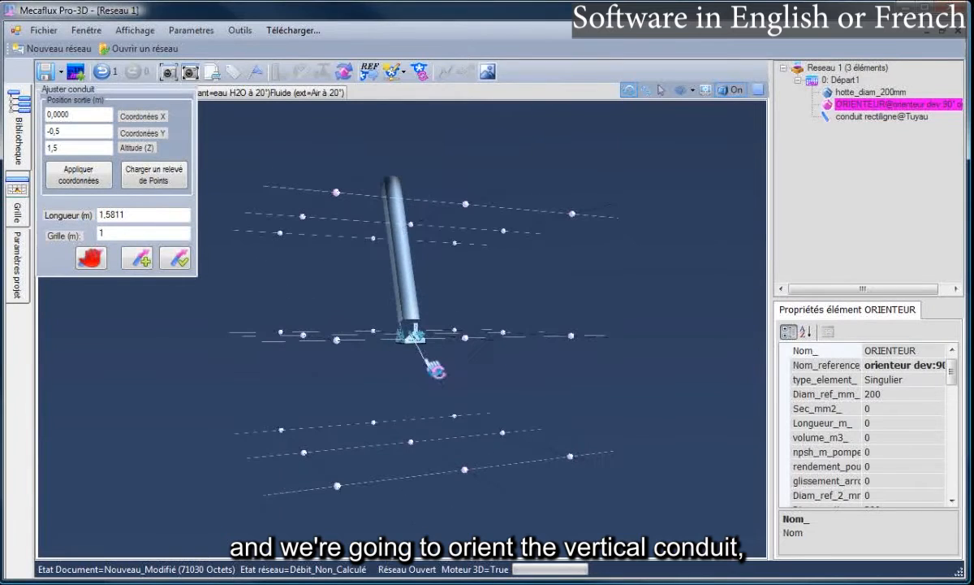
click(416, 331)
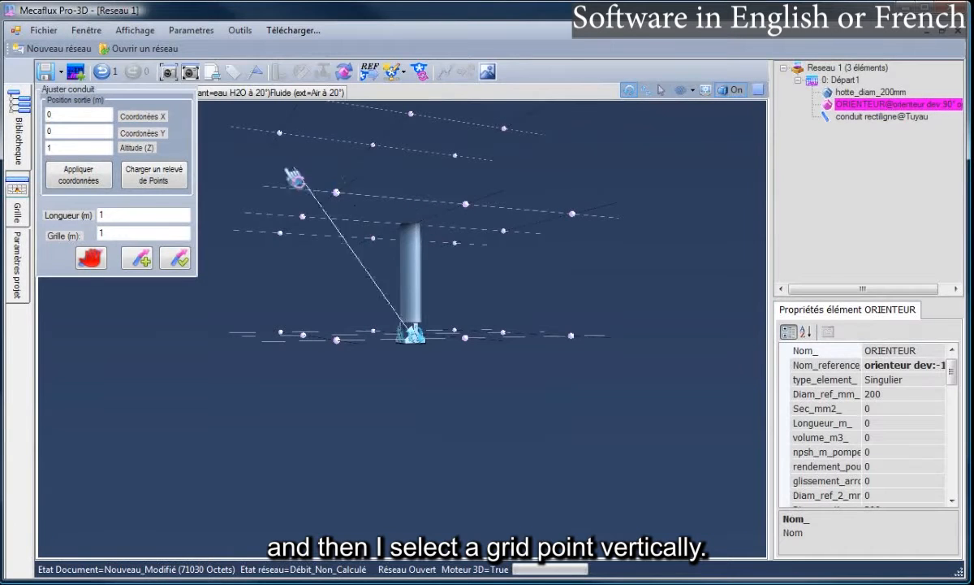
click(175, 259)
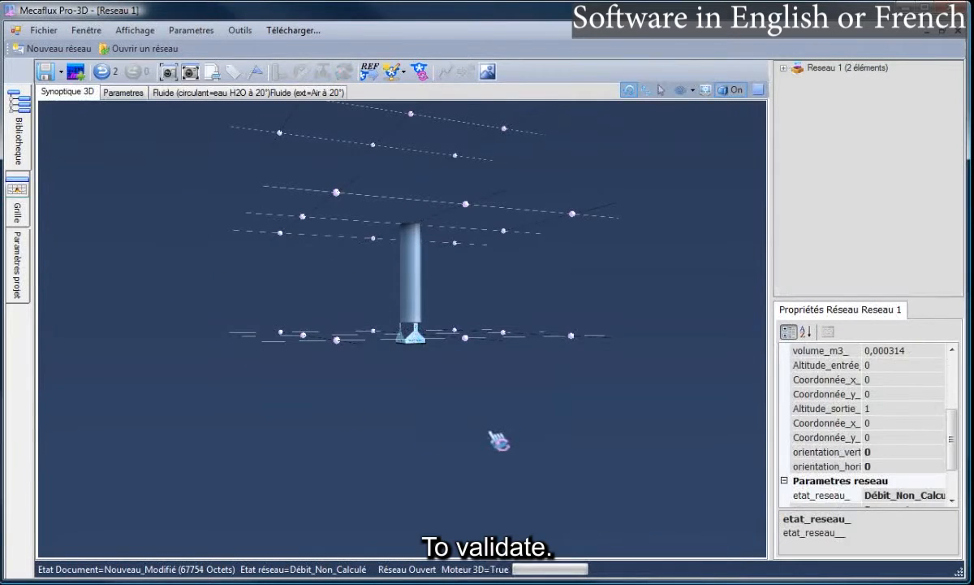
drag(500, 446, 445, 321)
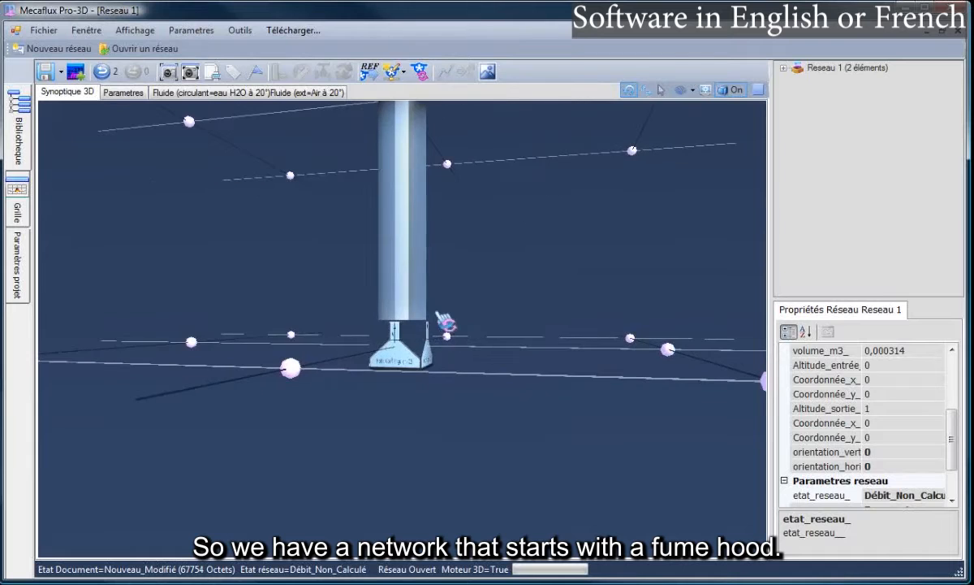
mouse_move(404, 435)
mouse_down()
mouse_move(343, 468)
mouse_move(288, 443)
mouse_move(285, 426)
mouse_move(388, 429)
mouse_up()
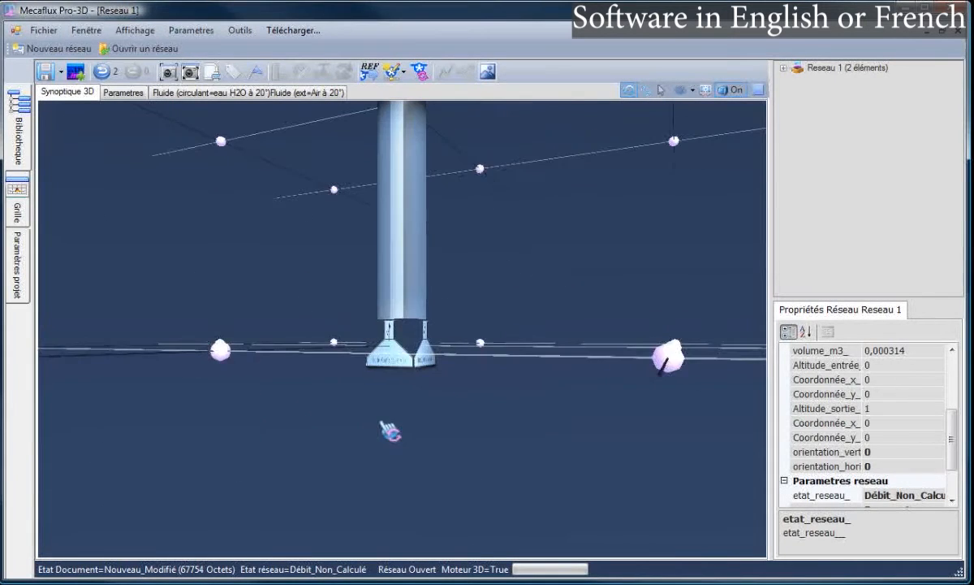
Step: Set the imposed flow rate for the test generator to 200 m3/h
click(394, 71)
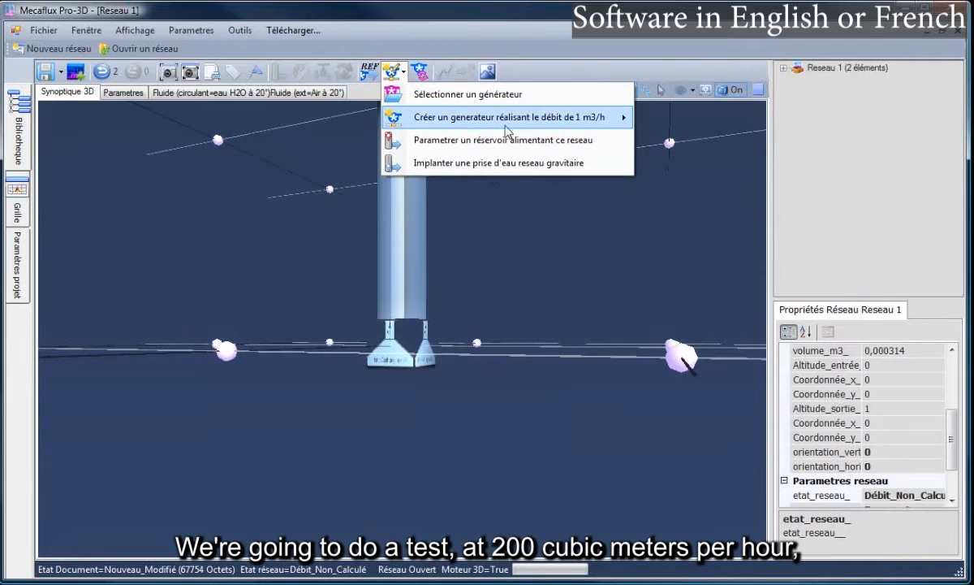
mouse_move(534, 118)
click(664, 118)
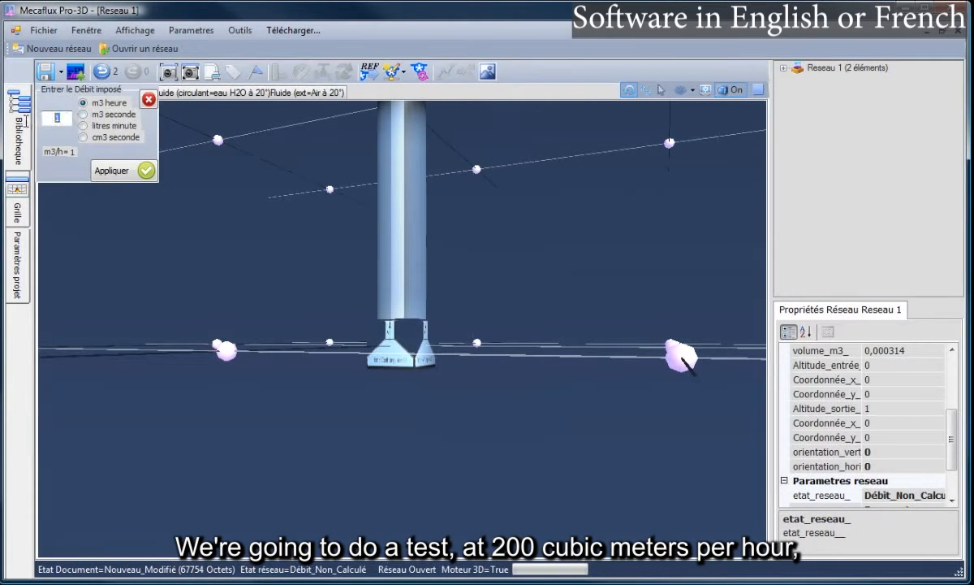
text(200)
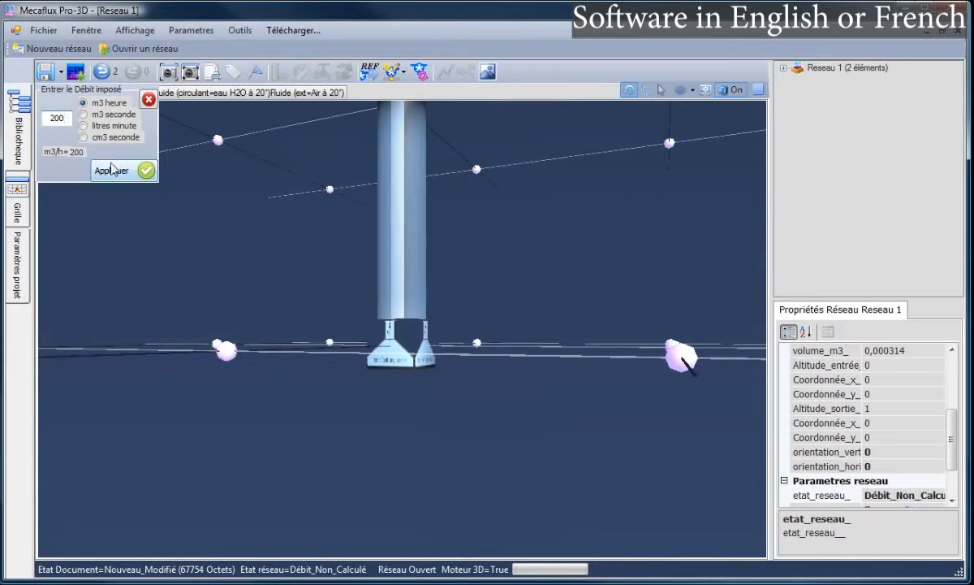
click(113, 168)
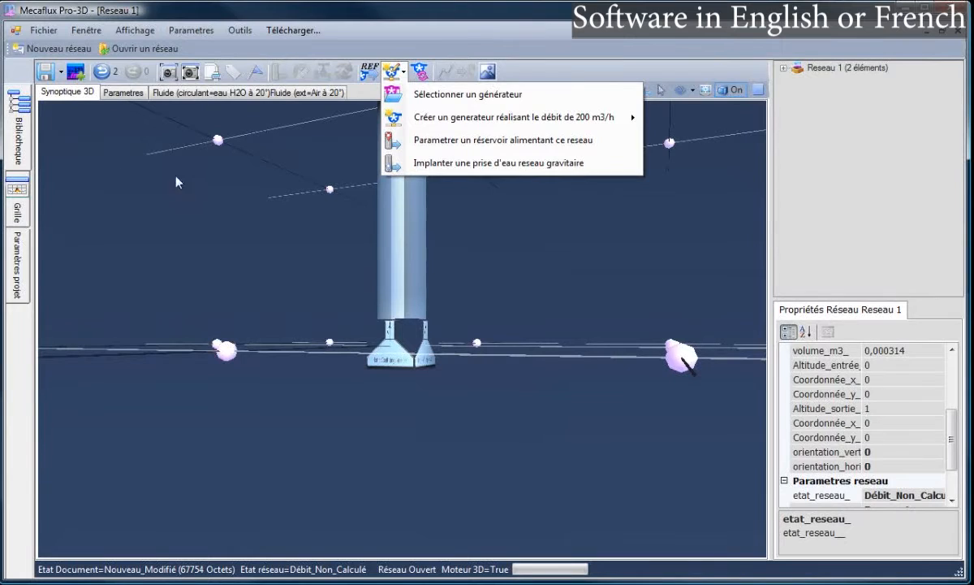
Step: Change the circulating fluid to air at 20 °C, using atmospheric pressure calculated for an altitude of 0 m
click(198, 94)
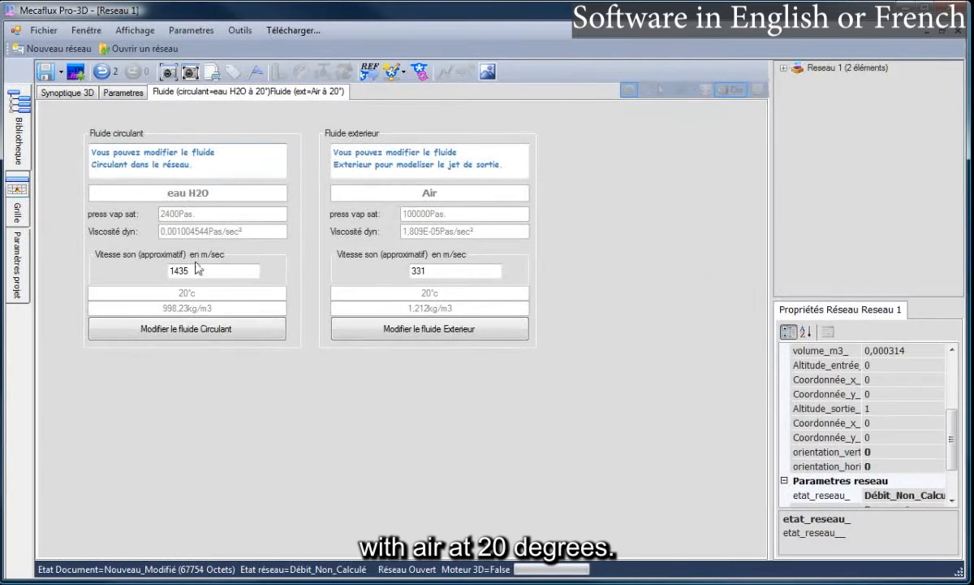
click(209, 333)
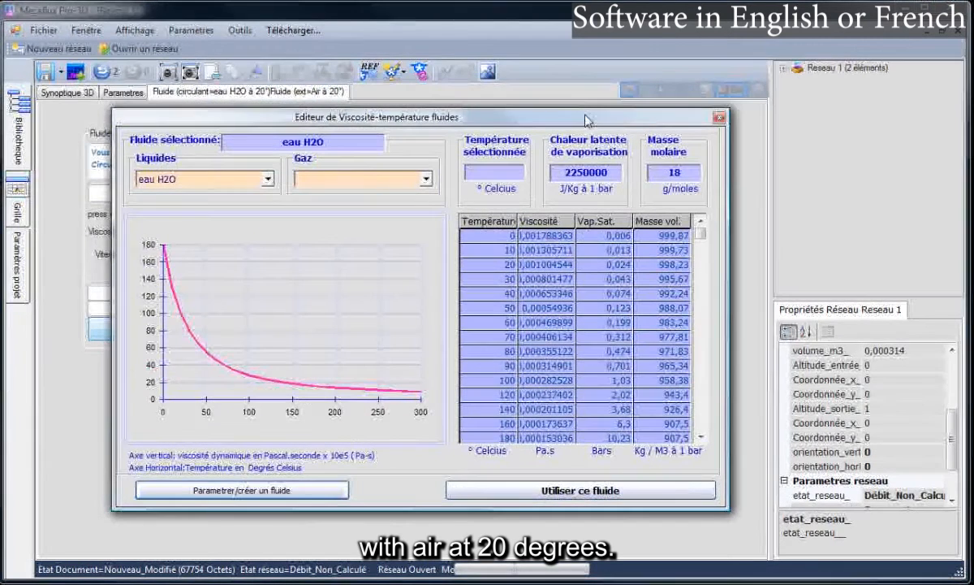
click(426, 180)
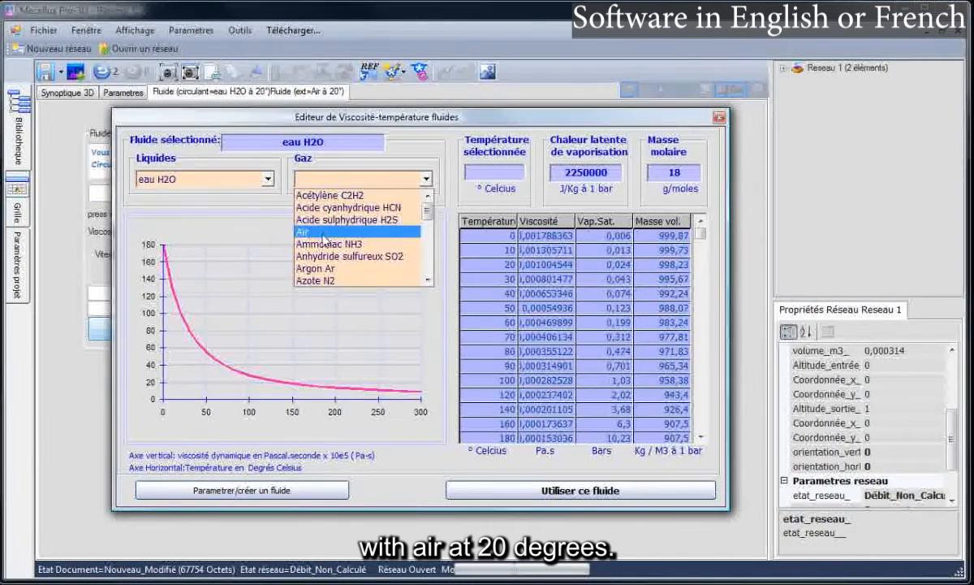
click(300, 234)
click(498, 268)
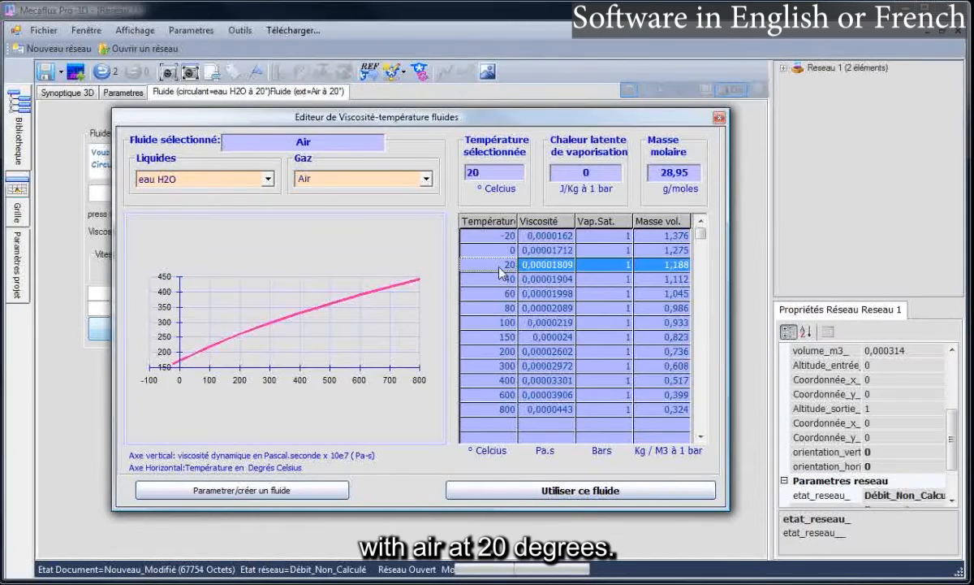
click(497, 490)
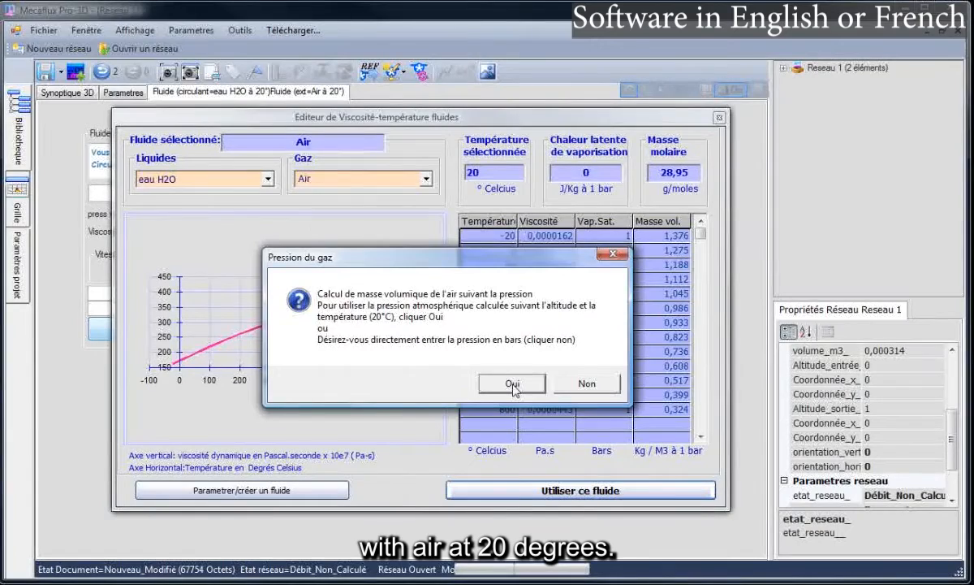
click(512, 384)
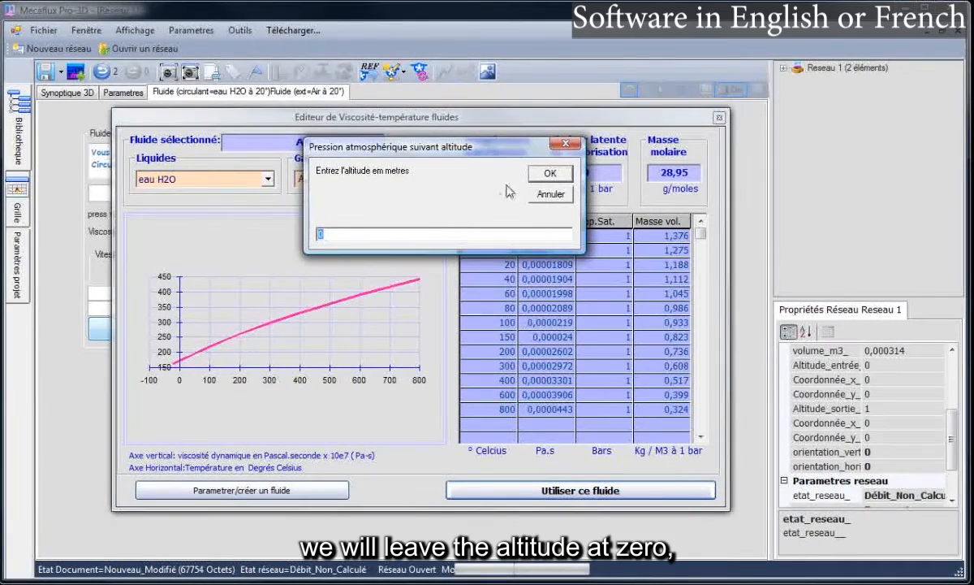
click(549, 177)
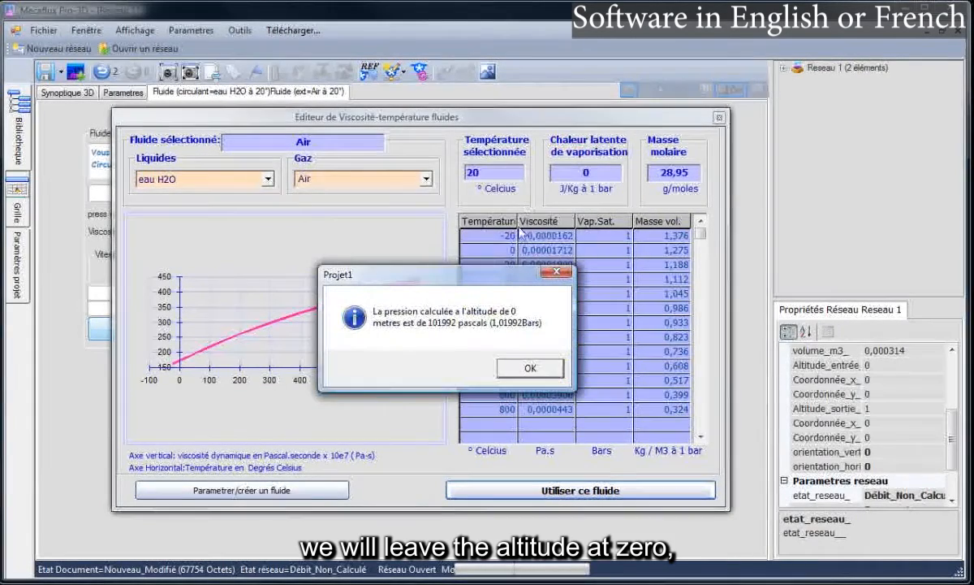
click(516, 370)
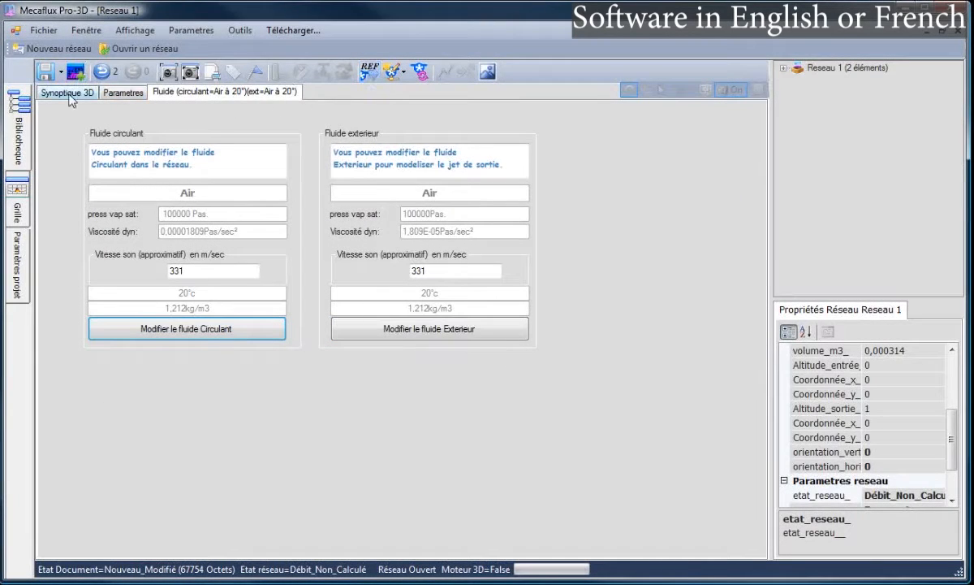
Step: Create a generator delivering 200 m3/h in the 3D network diagram and run the flow calculation
click(68, 93)
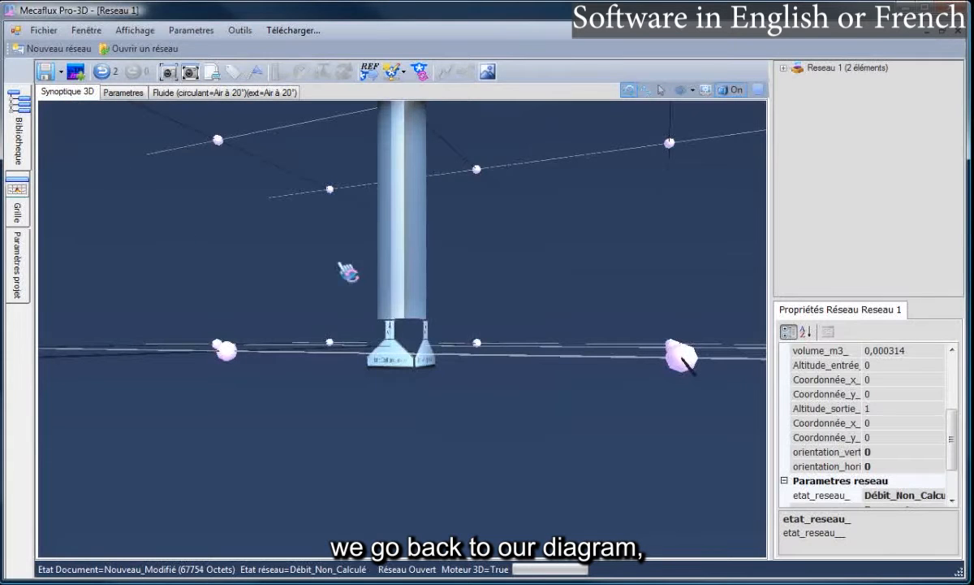
drag(525, 240, 553, 250)
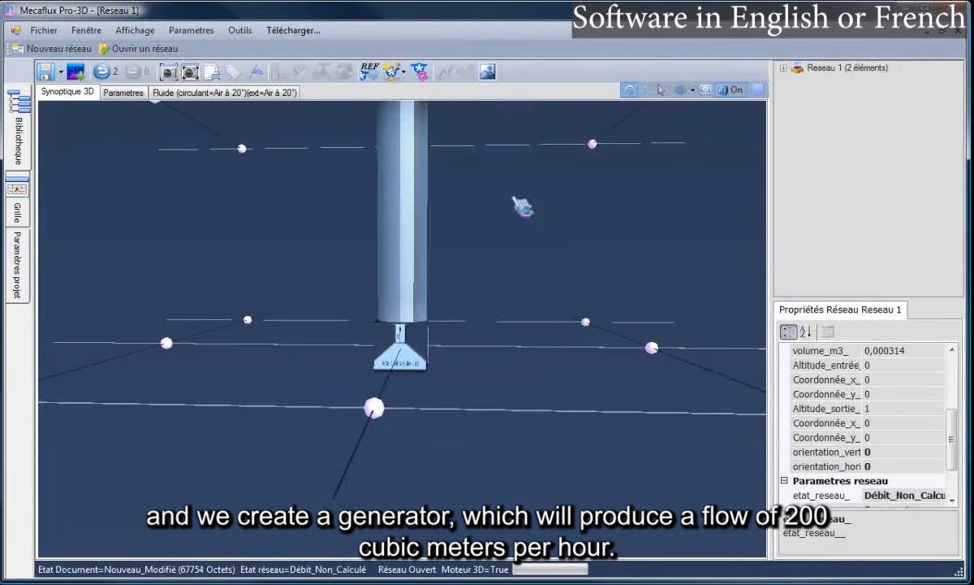
click(394, 72)
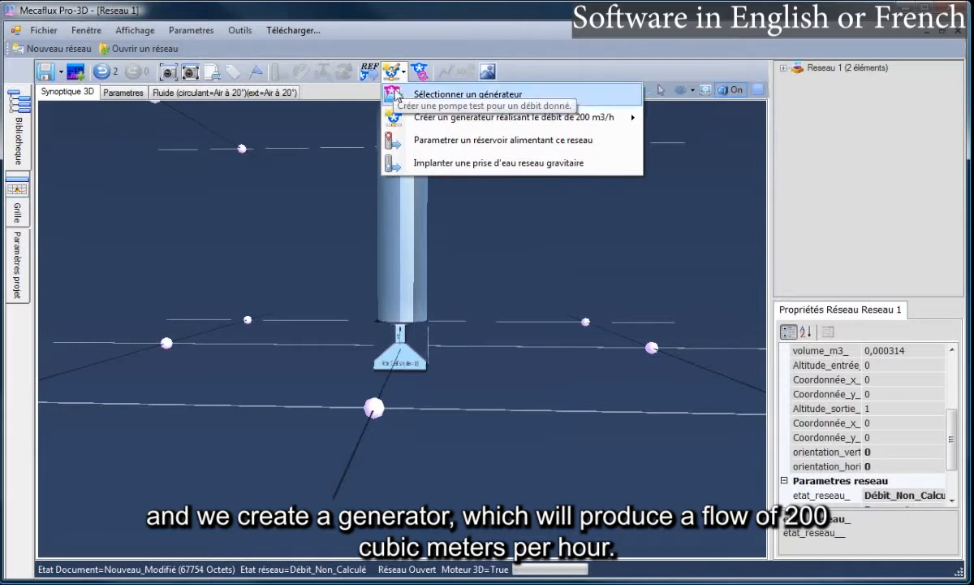
mouse_move(438, 122)
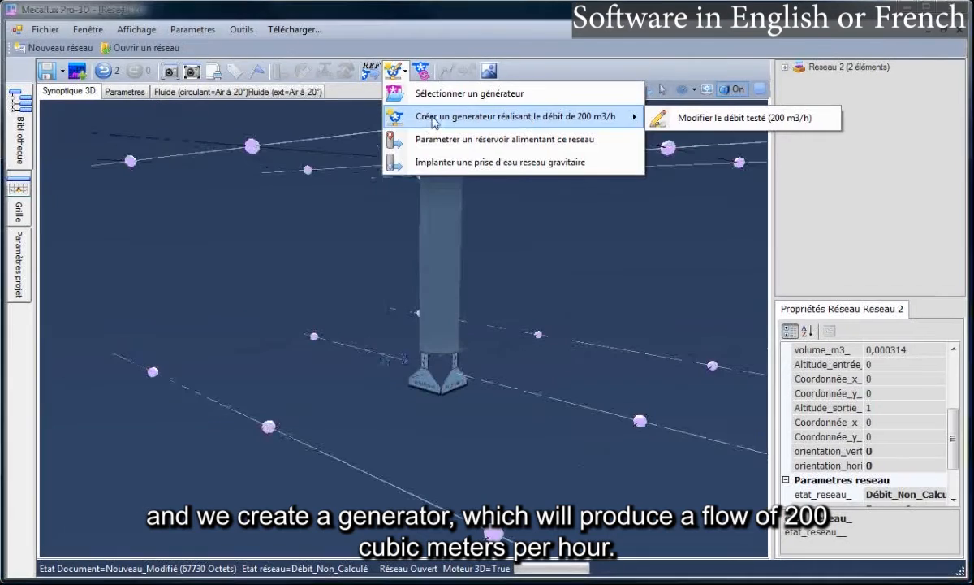
click(524, 117)
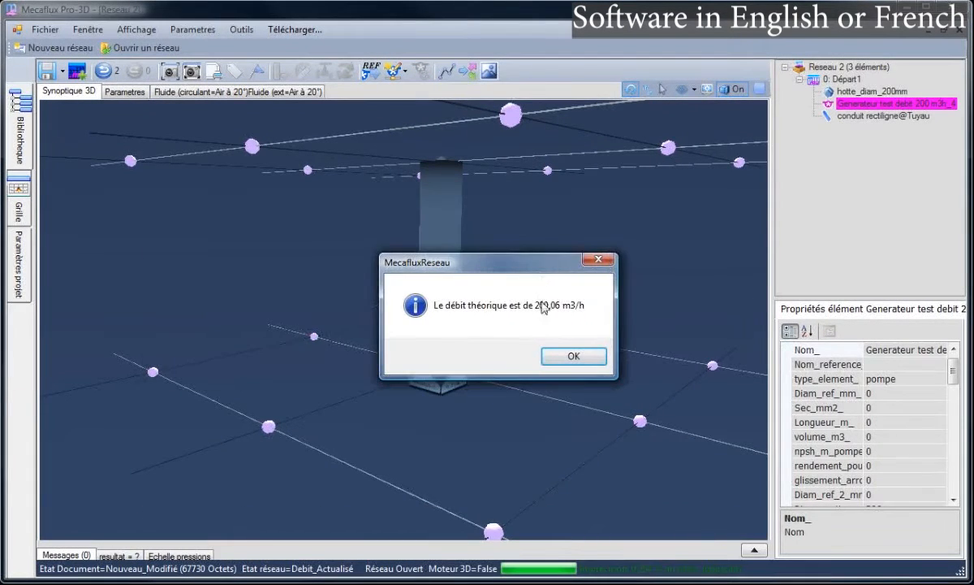
click(572, 355)
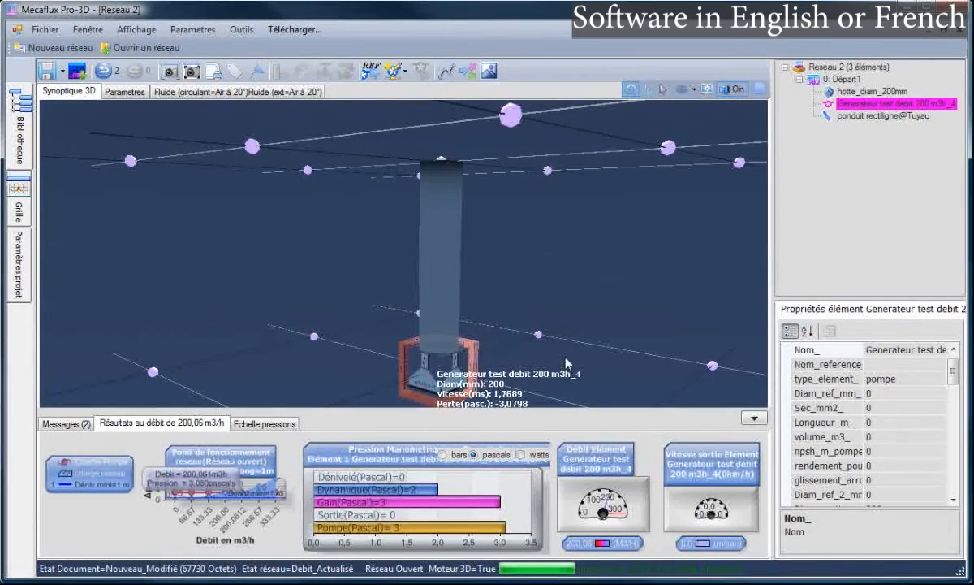
Step: Check the whole network's flow results, collapse them, and examine the generator at the base of the duct
click(583, 311)
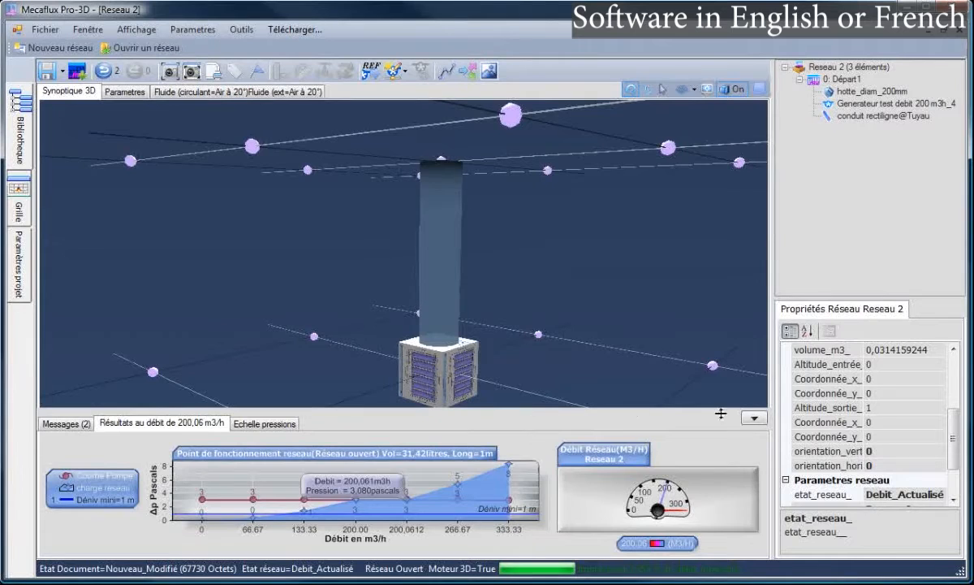
click(756, 420)
scroll(458, 432, up, 3)
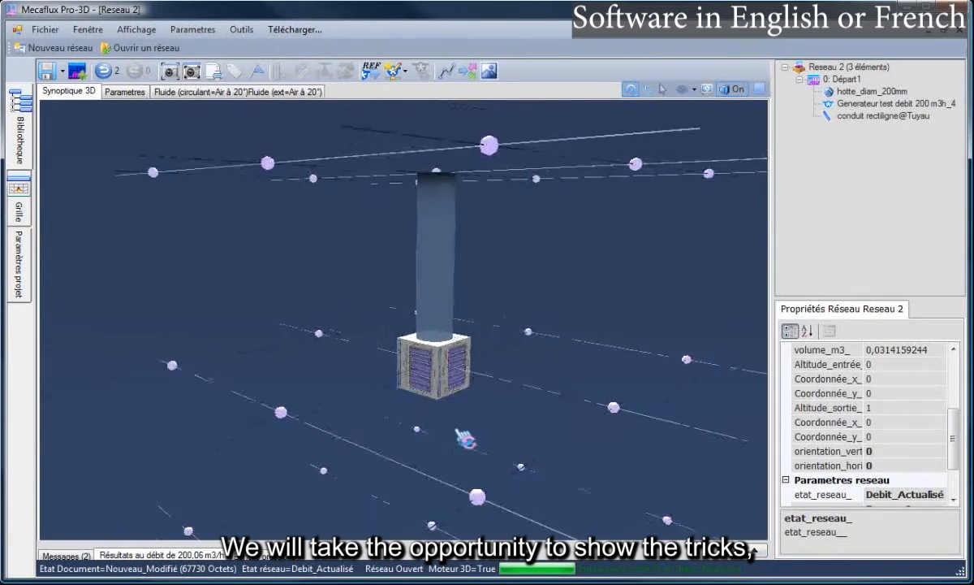
scroll(464, 437, down, 3)
drag(463, 437, 420, 421)
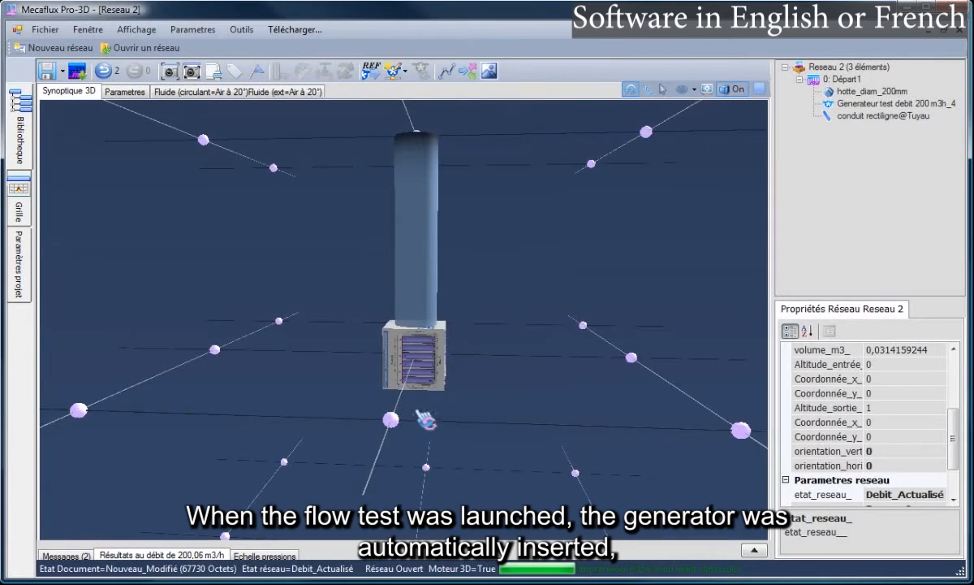
Step: Inspect the test generator's properties between the hood and the straight duct, then clear the selection
click(395, 71)
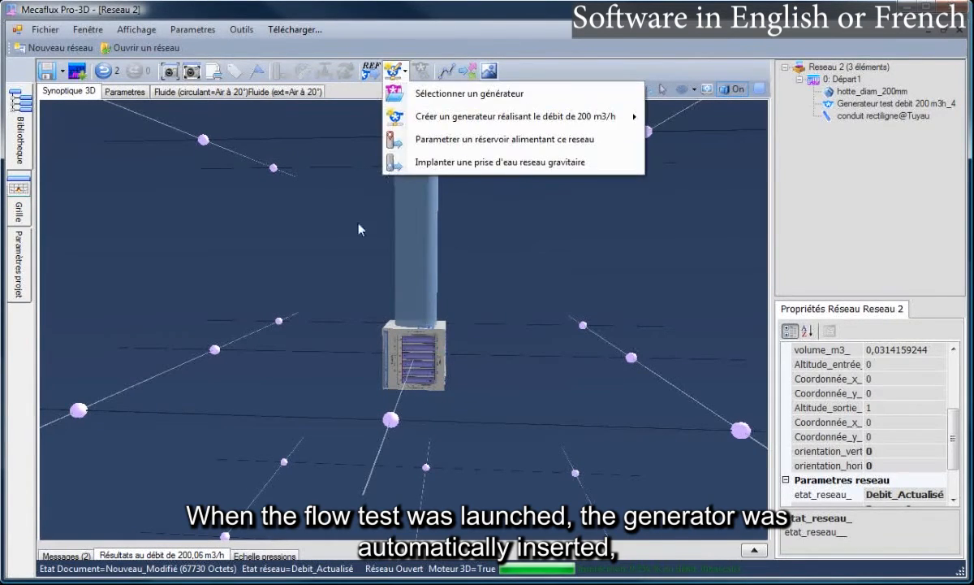
click(402, 264)
click(397, 337)
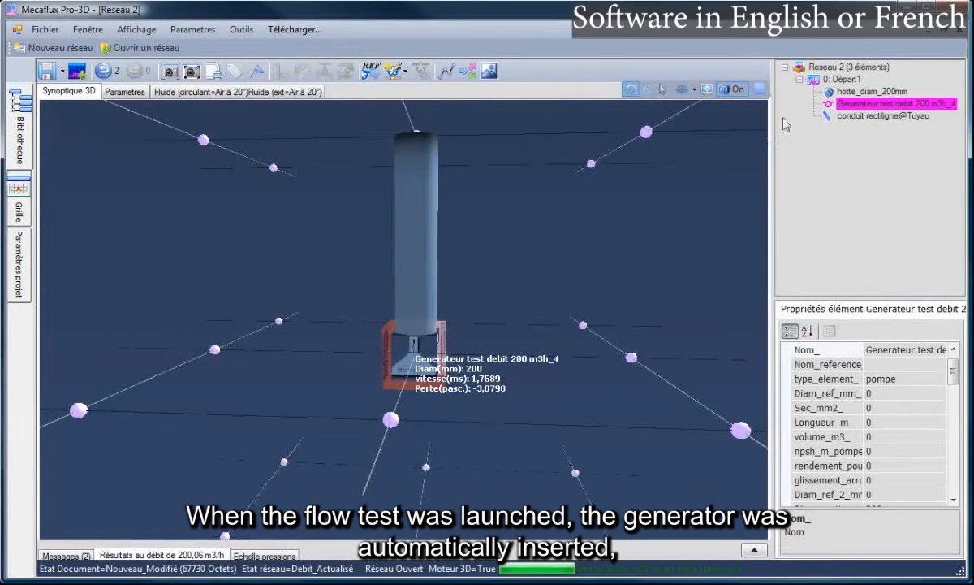
mouse_move(828, 94)
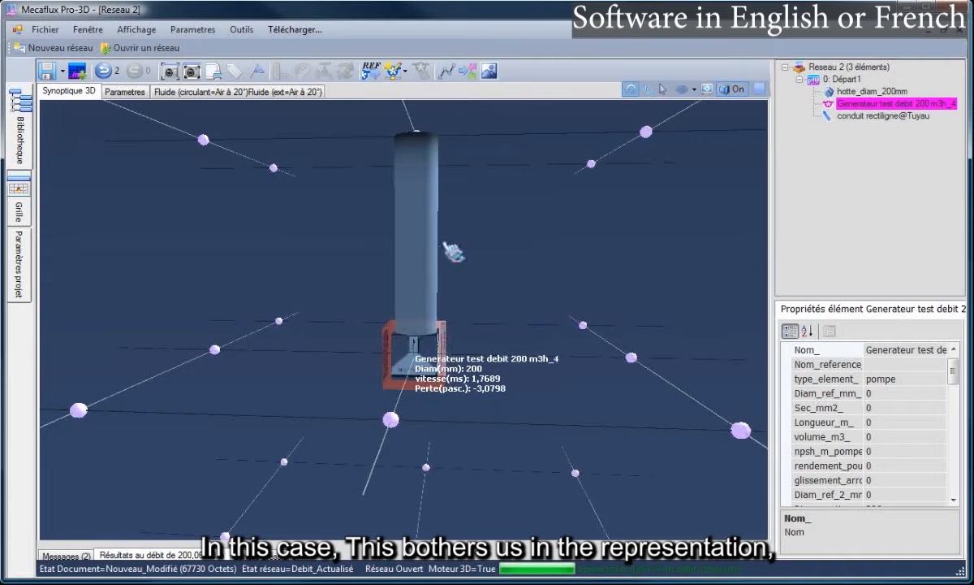
click(337, 316)
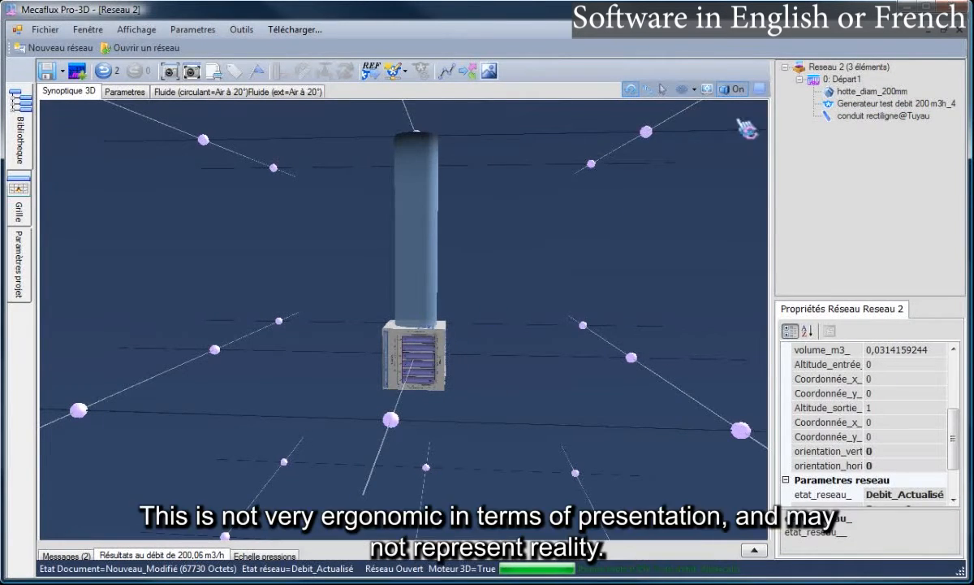
Step: Cut the test generator from its place after the hood and paste it downstream of the straight duct
click(845, 104)
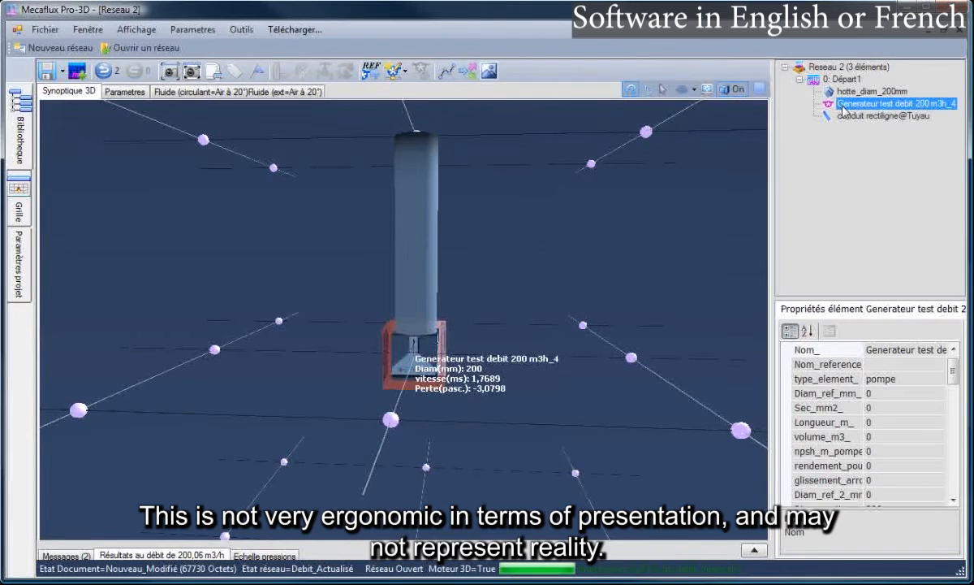
right_click(843, 111)
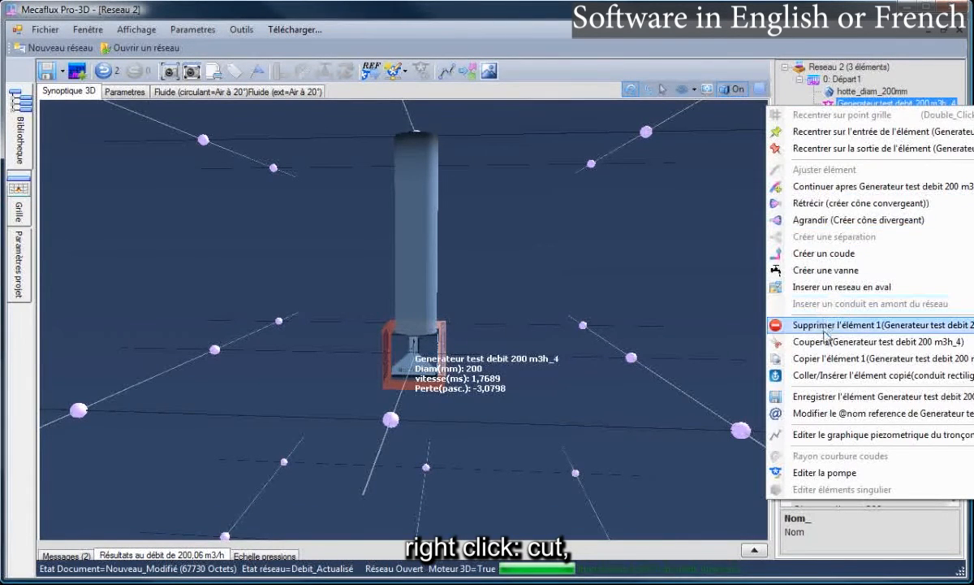
click(836, 342)
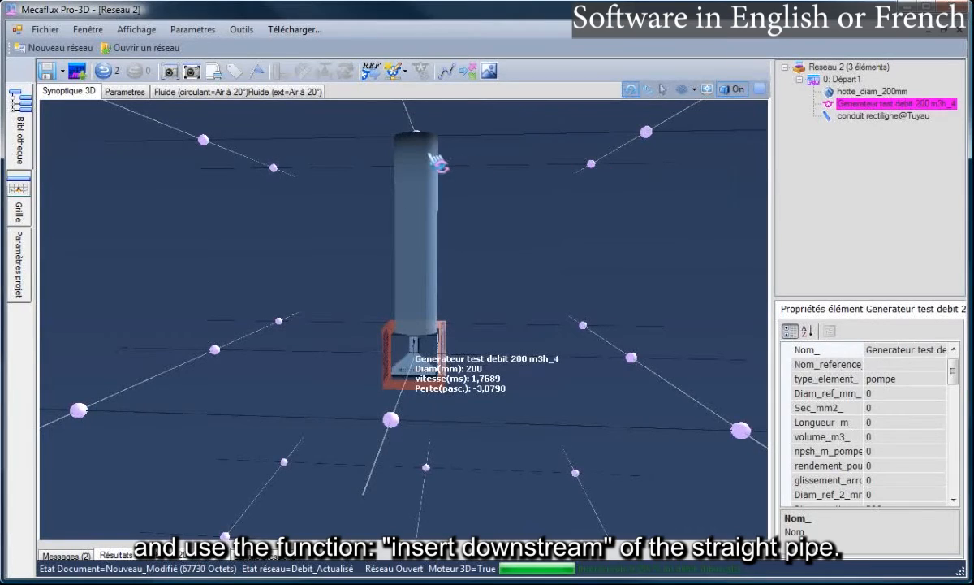
click(437, 162)
right_click(435, 159)
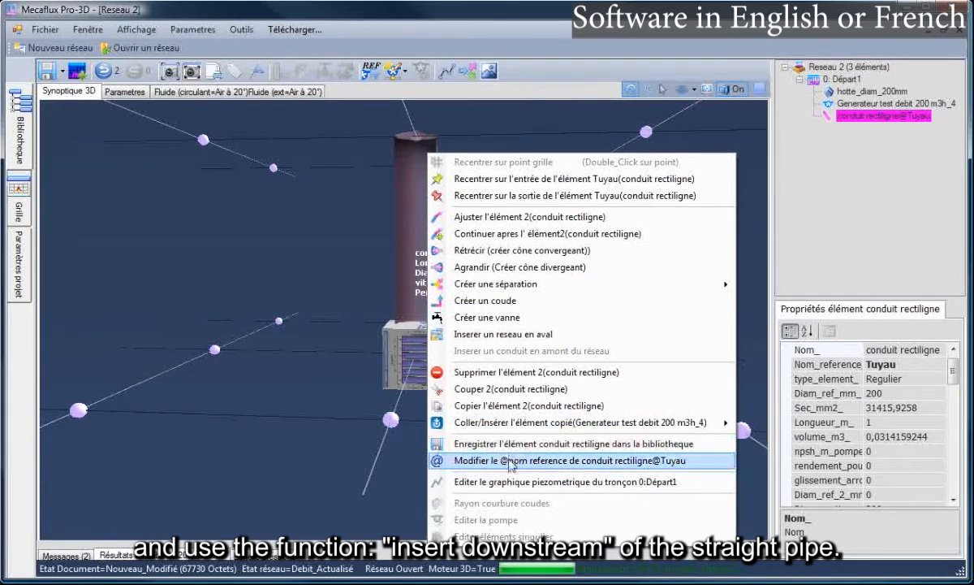
mouse_move(520, 430)
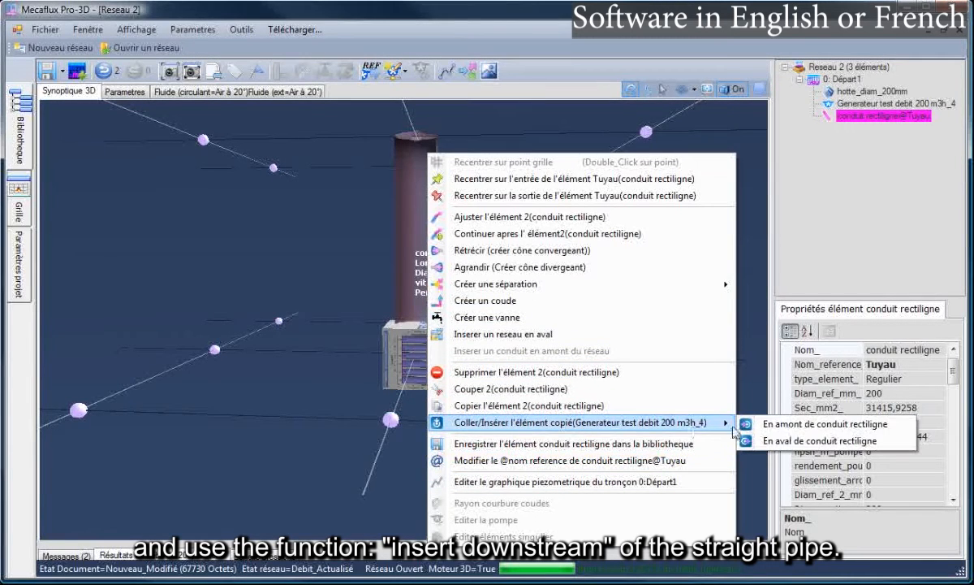
click(791, 441)
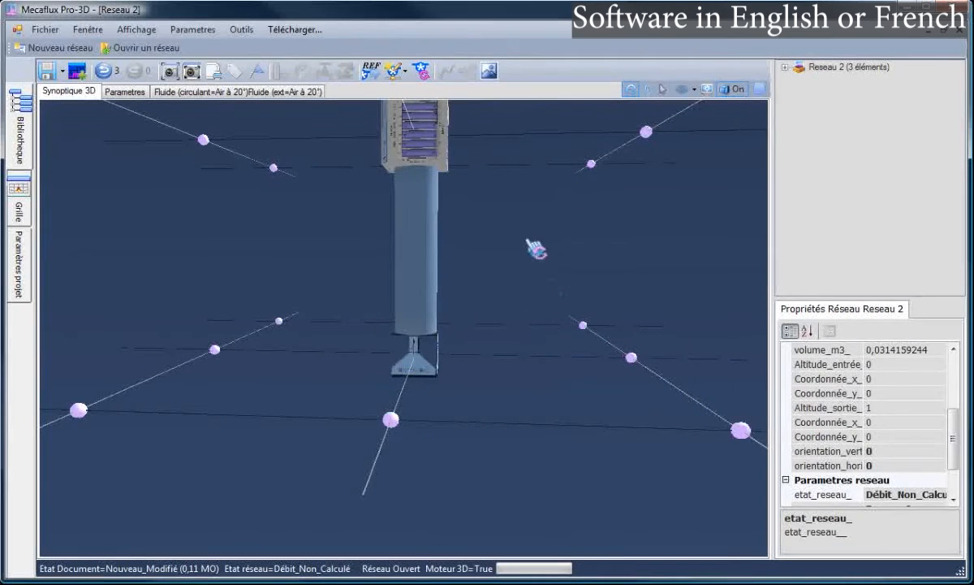
Step: Recreate the generator for a flow rate of 200 m3/h, rerun the calculation and display the whole network's results
drag(536, 249, 485, 209)
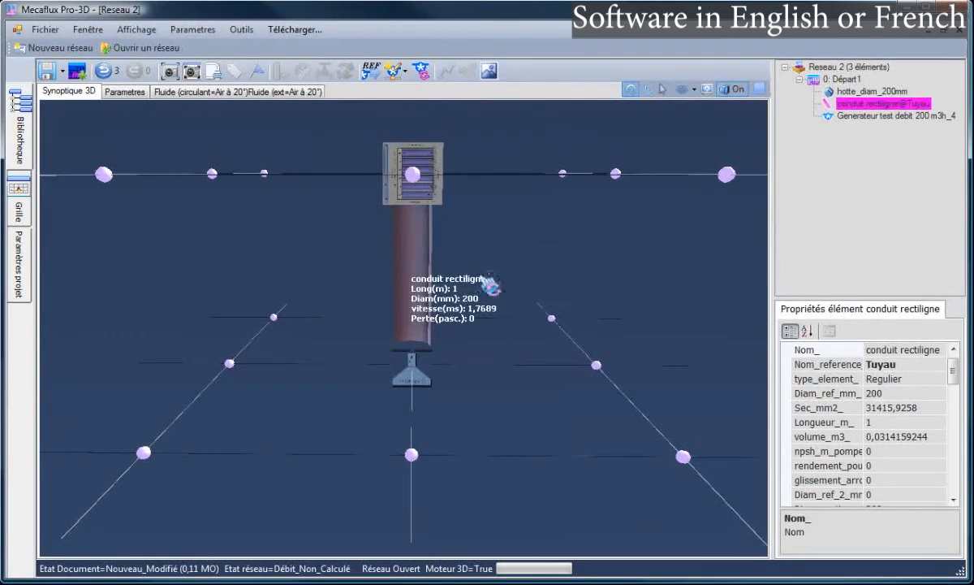
click(397, 72)
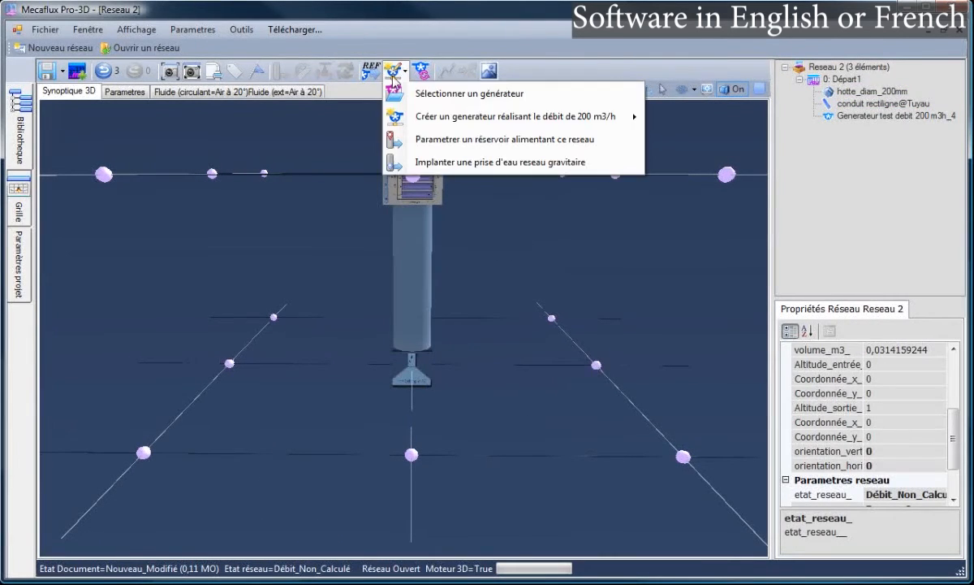
click(457, 122)
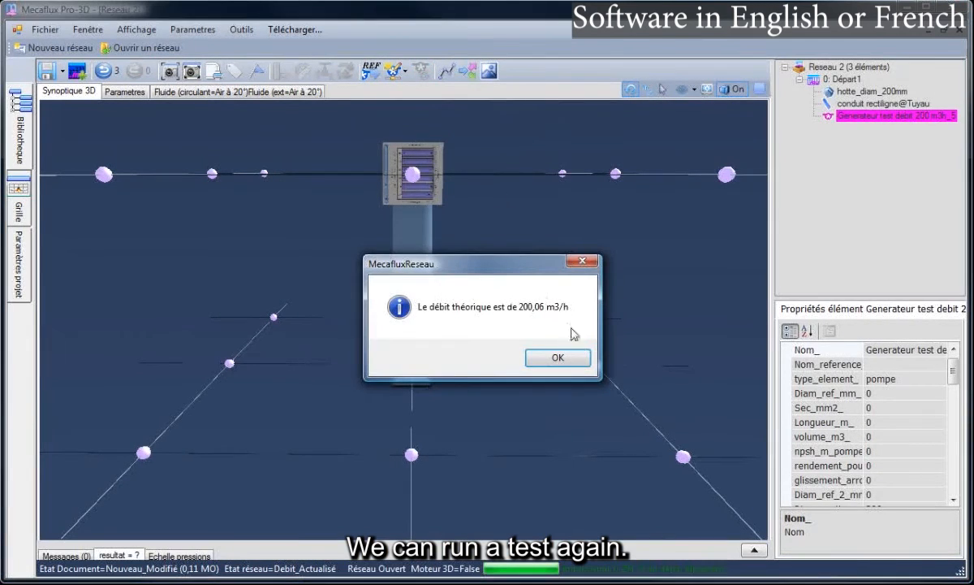
click(558, 358)
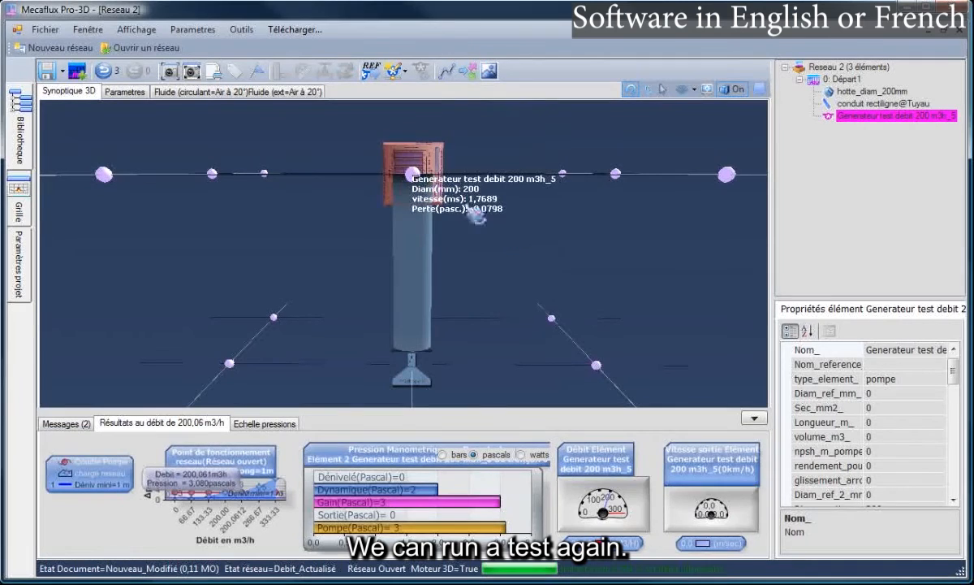
click(342, 167)
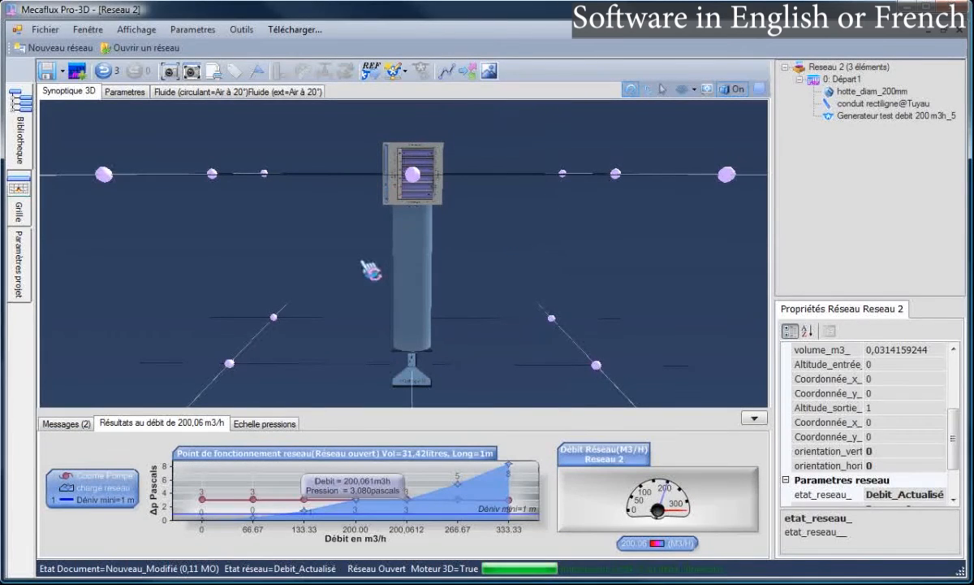
Step: Open the pressure scale, colour the network elements by pressure, and examine the distribution from the hood to the generator
mouse_move(369, 269)
mouse_down()
mouse_move(405, 254)
mouse_move(375, 256)
mouse_up()
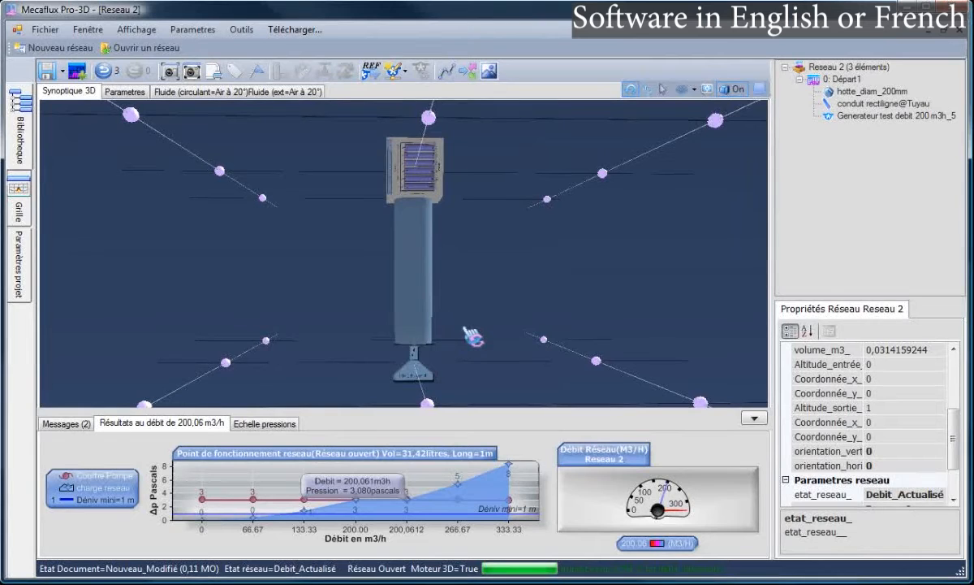
drag(487, 339, 483, 348)
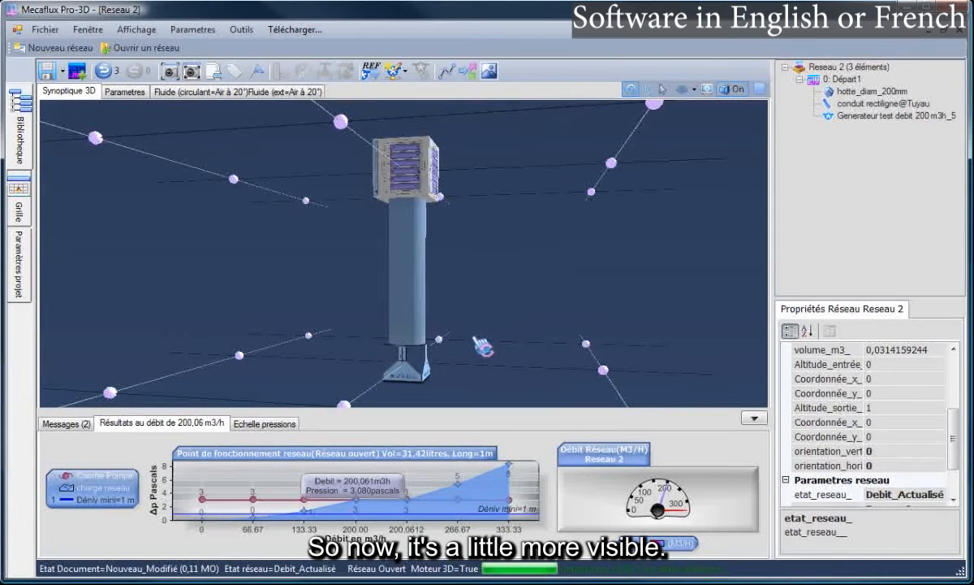
click(276, 424)
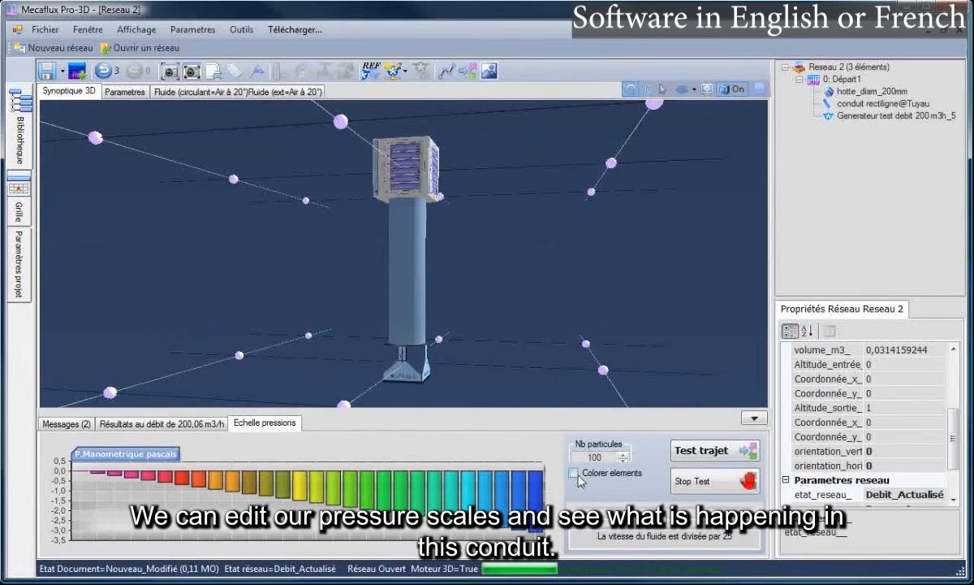
click(574, 473)
drag(532, 395, 481, 368)
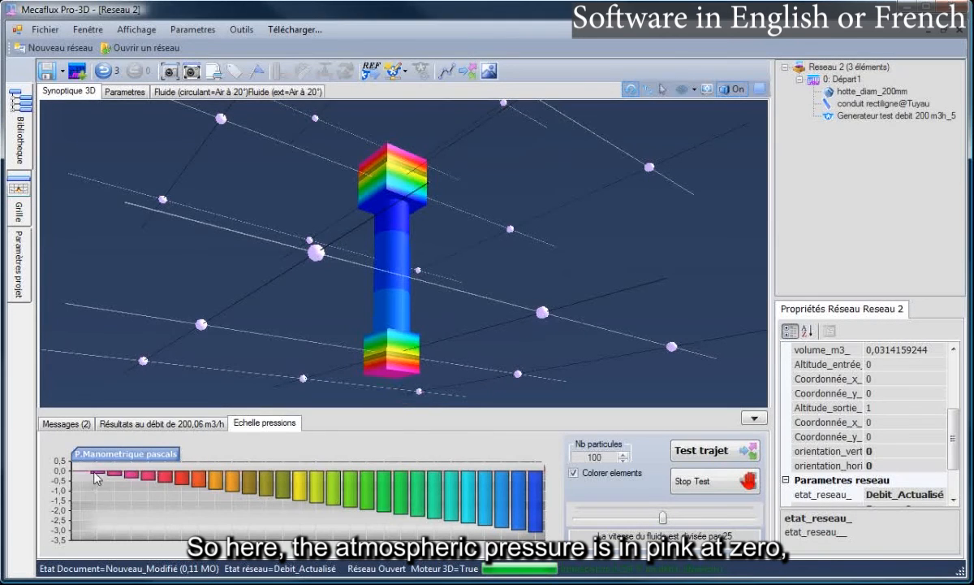
mouse_move(97, 477)
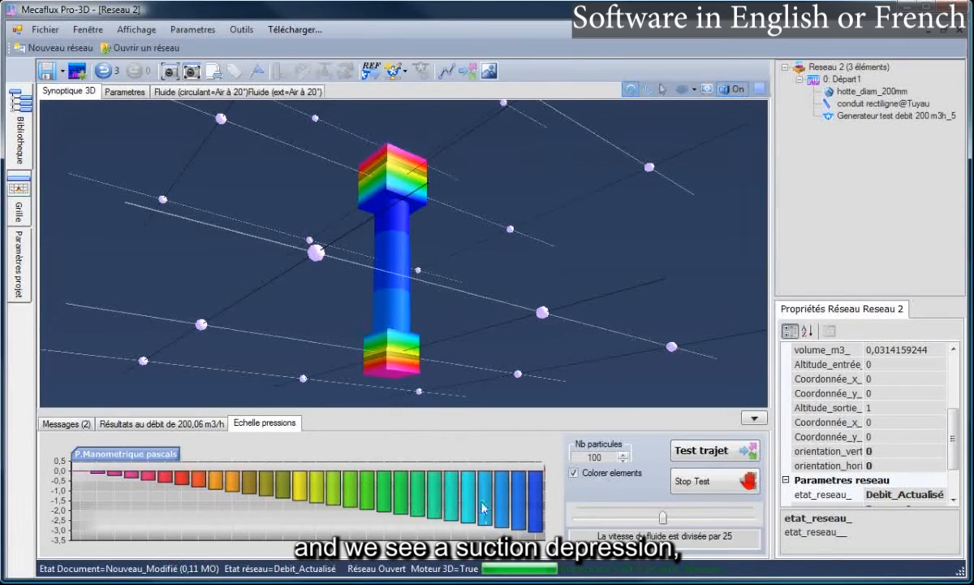
drag(469, 229, 428, 221)
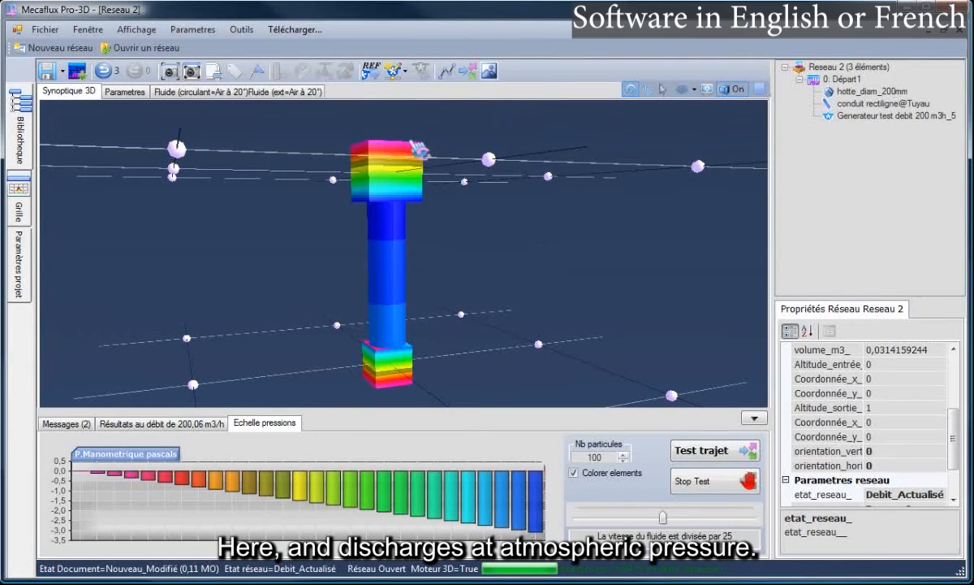
mouse_move(541, 528)
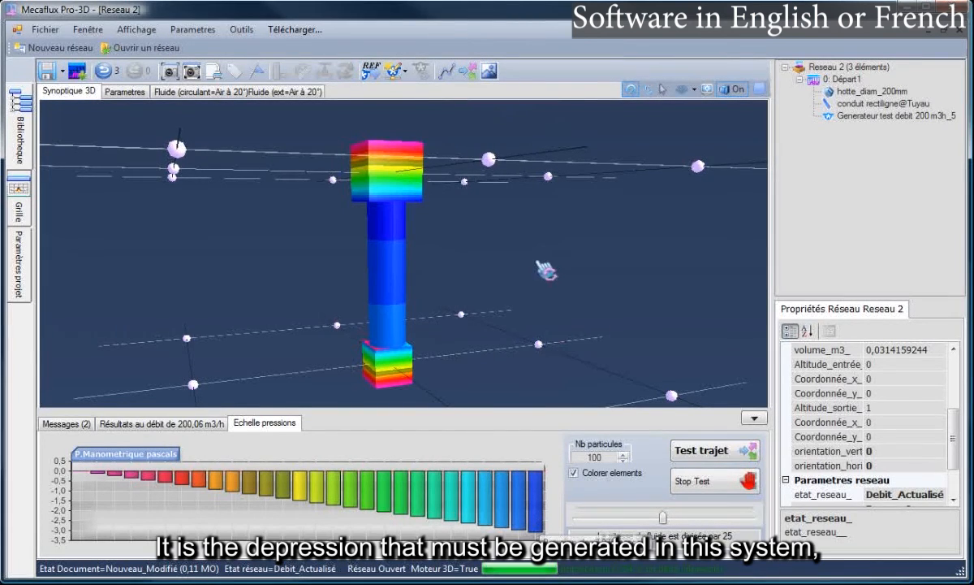
drag(540, 262, 547, 253)
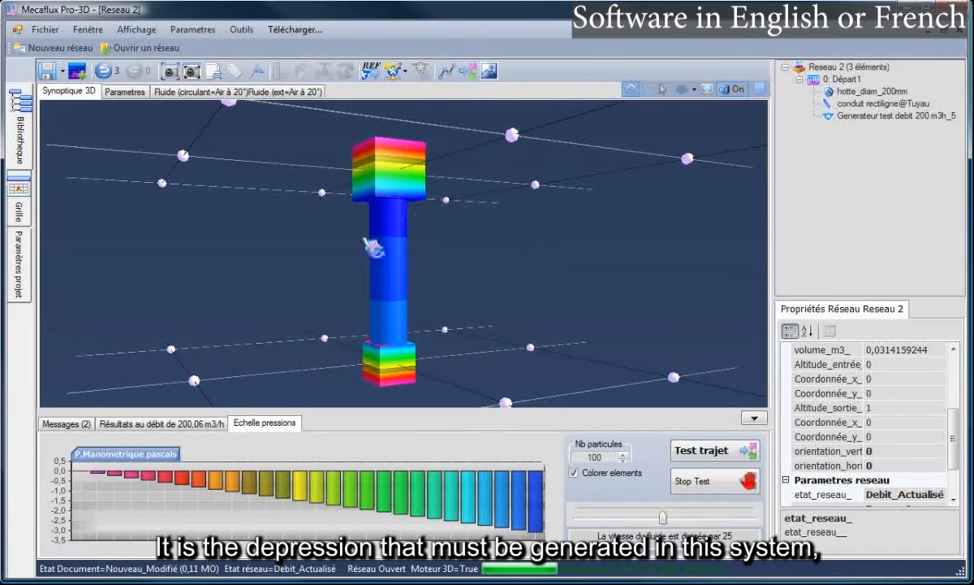
mouse_move(509, 270)
mouse_down()
mouse_move(481, 271)
mouse_move(501, 265)
mouse_up()
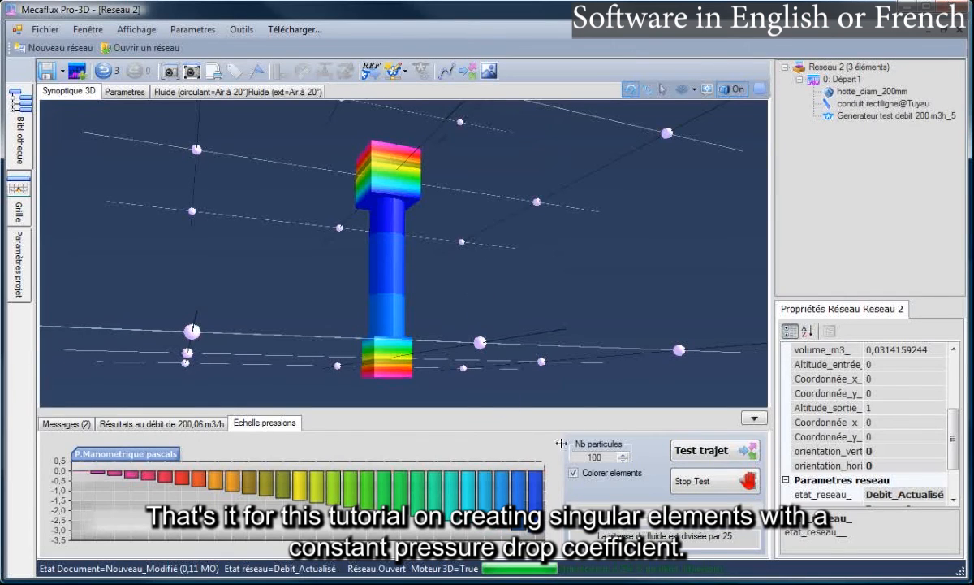
Step: Turn off element colouring, run the path test with 100 particles, and set the fluid speed to be divided by 7.5
click(574, 474)
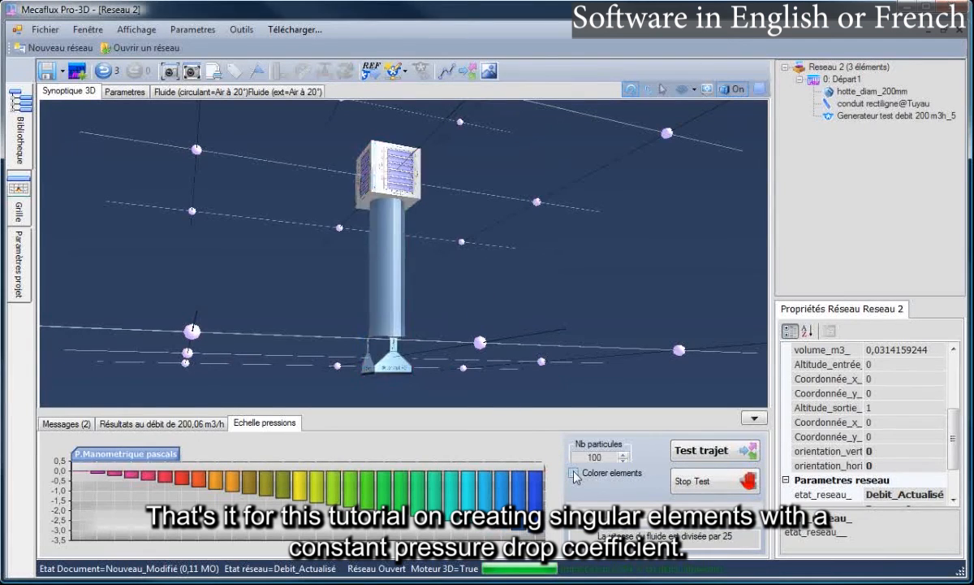
click(704, 452)
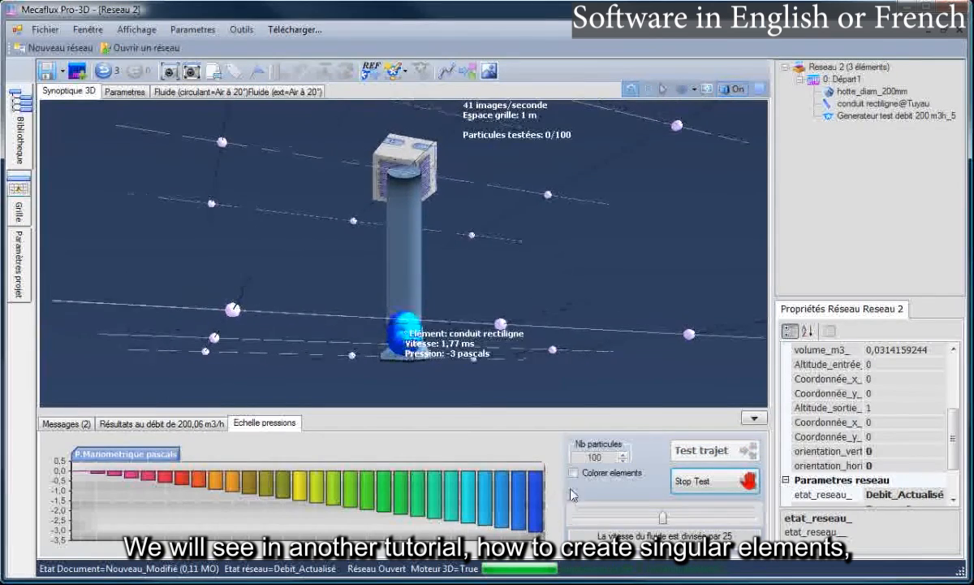
drag(656, 527, 601, 527)
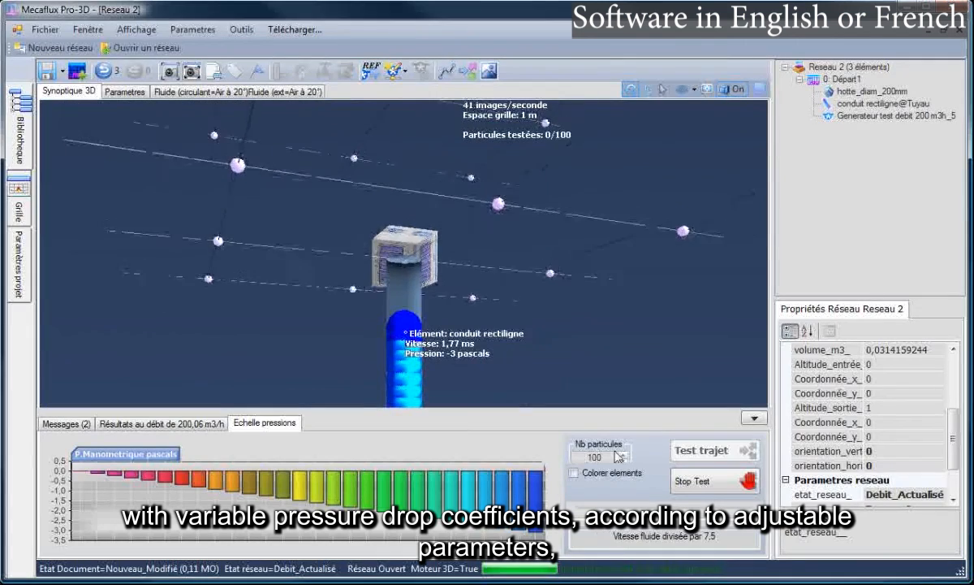